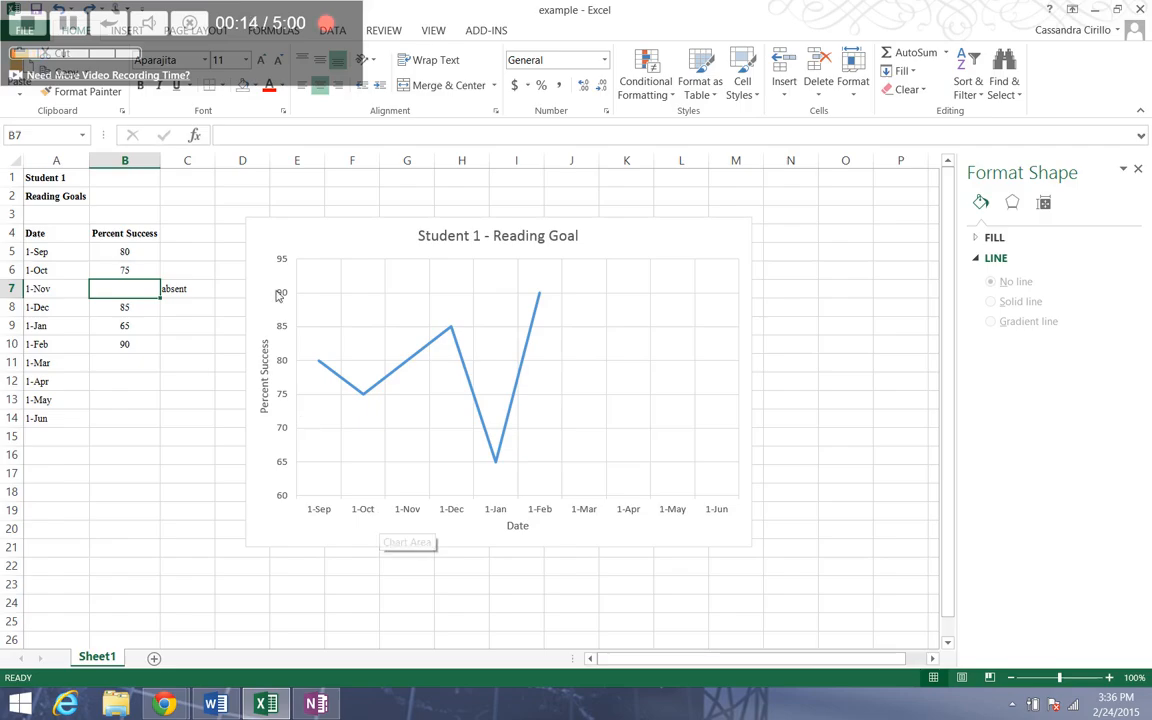
- Close the Format Shape options and open the axis formatting options for the chart's vertical Percent Success axis
{"action": "left_click", "coordinate": [1139, 170]}
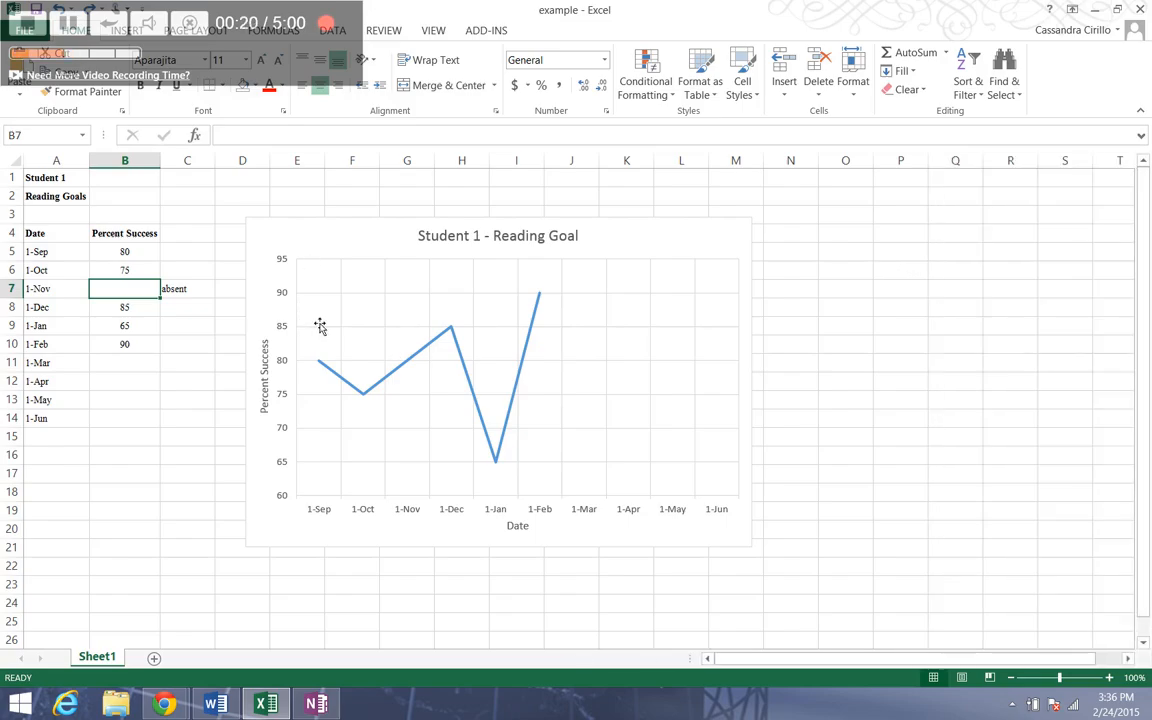
{"action": "left_click", "coordinate": [279, 337]}
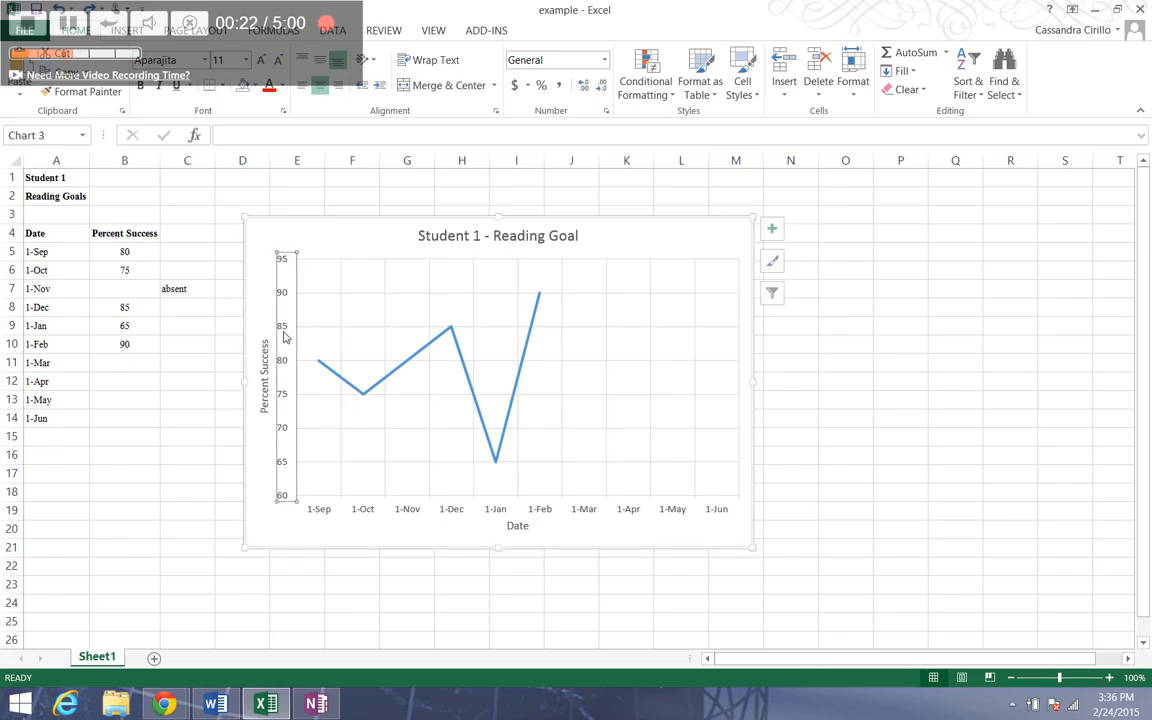
{"action": "right_click", "coordinate": [333, 332]}
{"action": "key", "text": "Escape"}
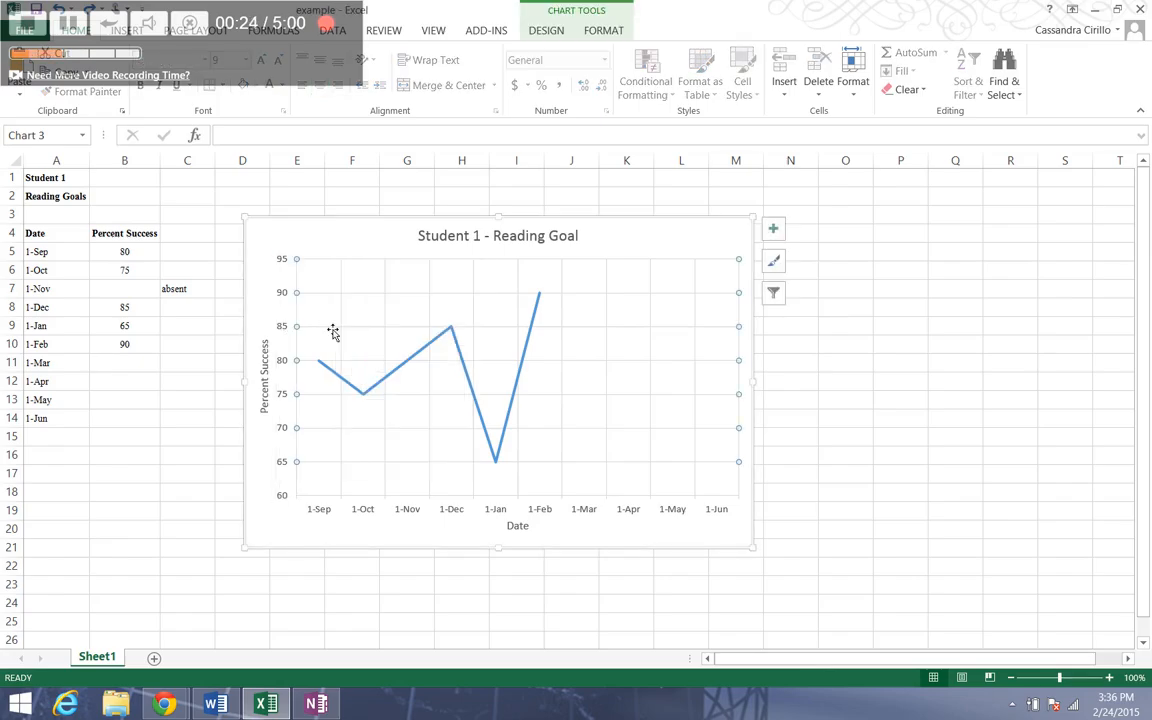
{"action": "right_click", "coordinate": [333, 332]}
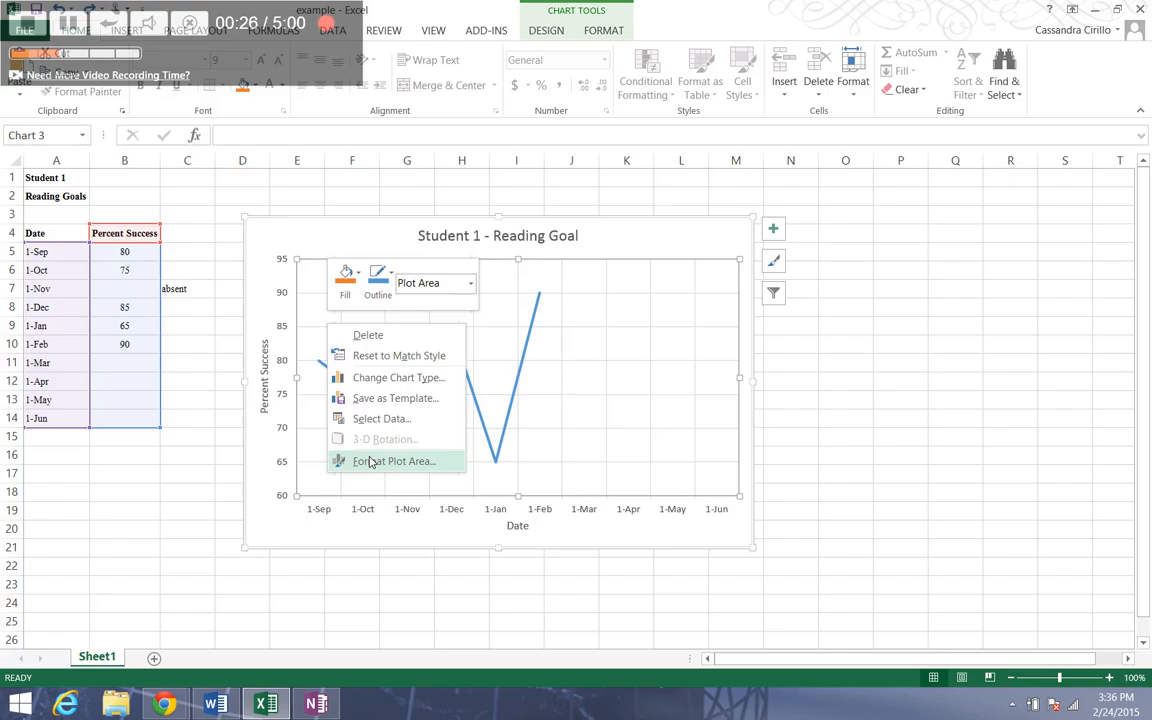
{"action": "left_click", "coordinate": [291, 383]}
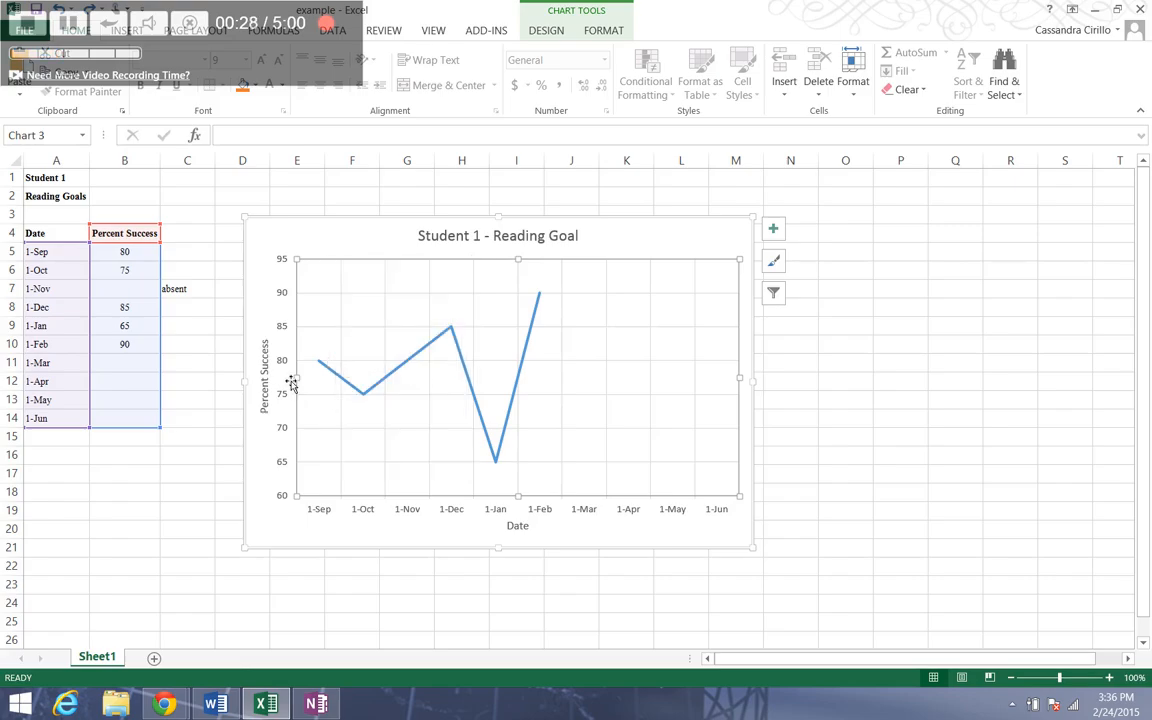
{"action": "left_click", "coordinate": [281, 369]}
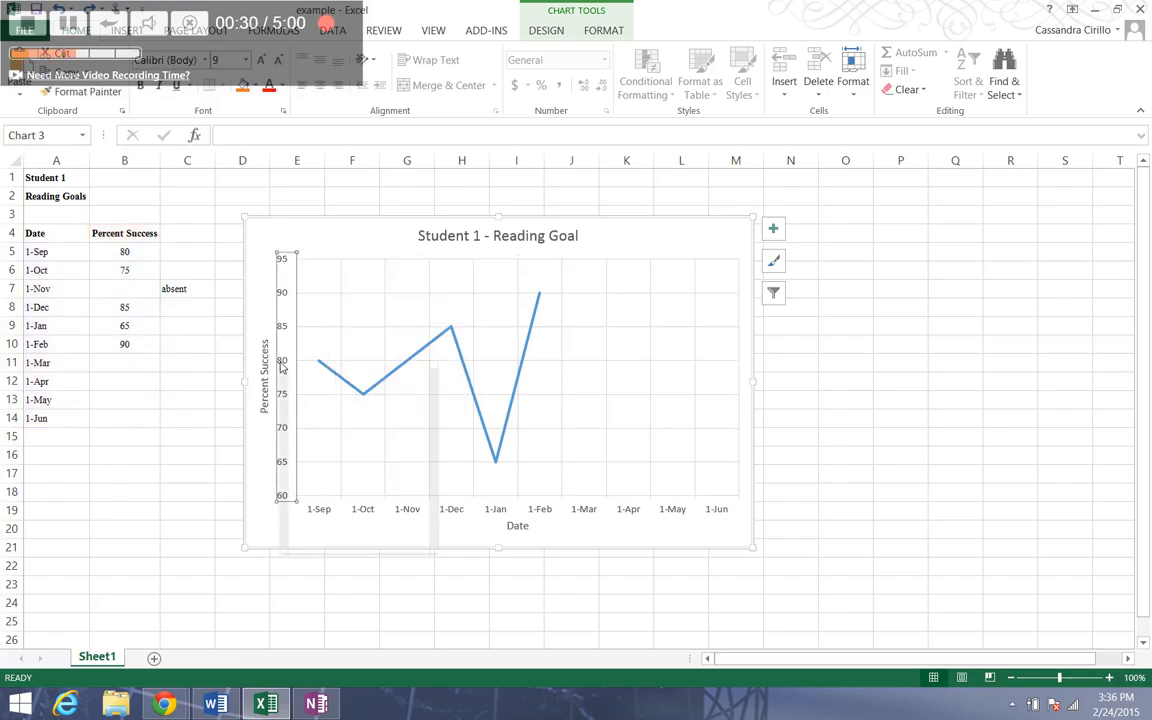
{"action": "right_click", "coordinate": [281, 366]}
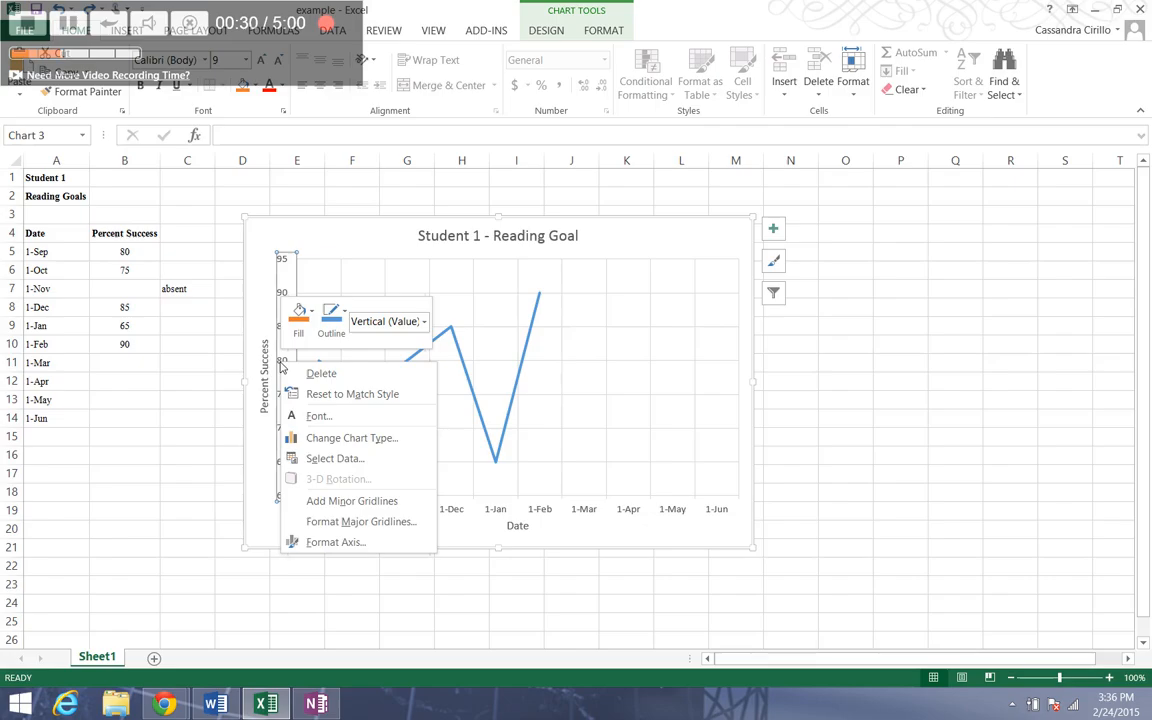
{"action": "left_click", "coordinate": [316, 542]}
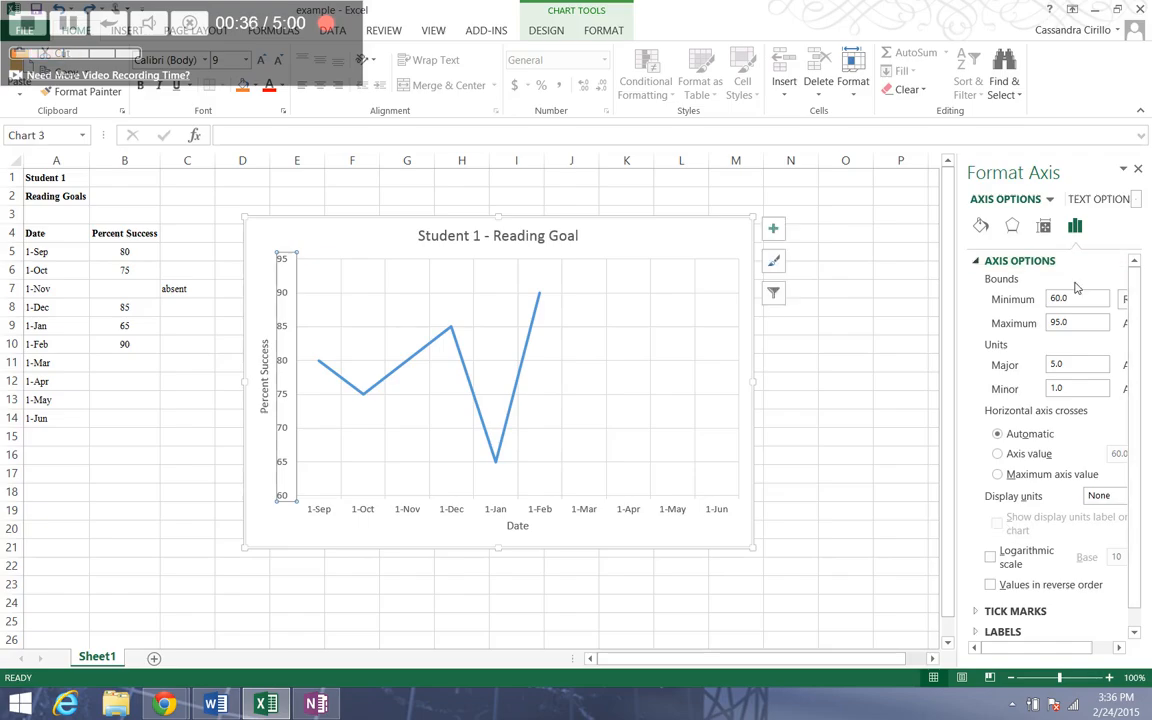
- Examine how the formatting options change for the chart's horizontal axis, Date title, data line and gridlines
{"action": "left_click", "coordinate": [415, 516]}
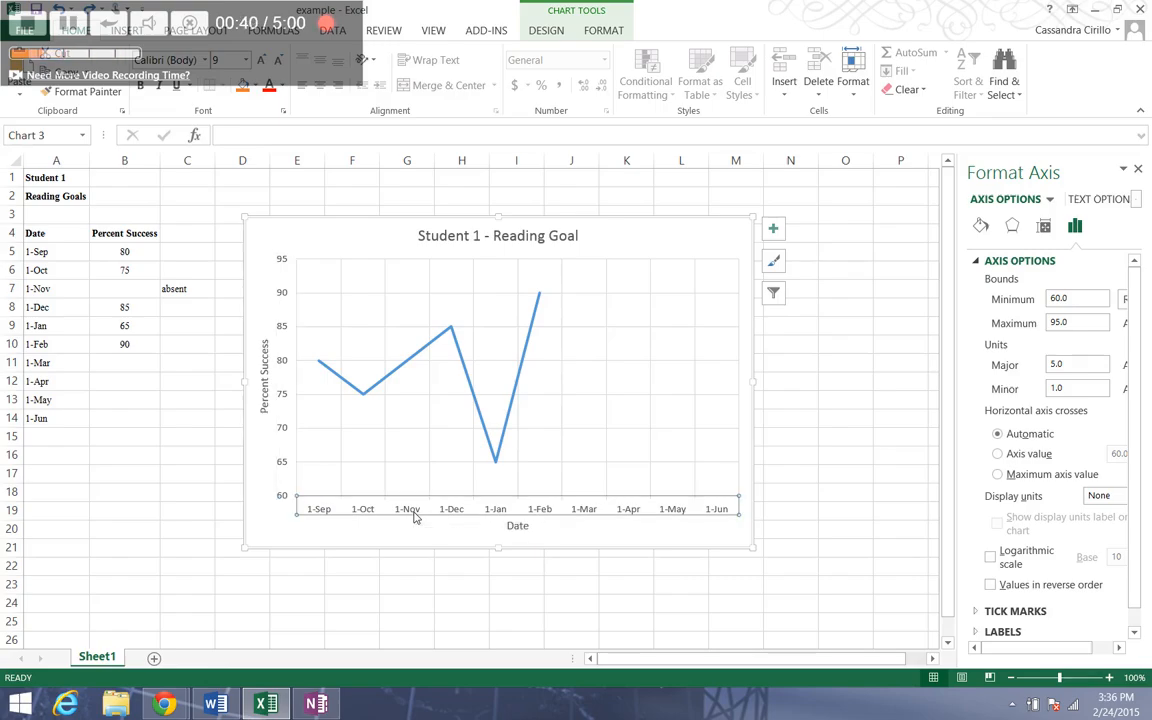
{"action": "left_click", "coordinate": [516, 526]}
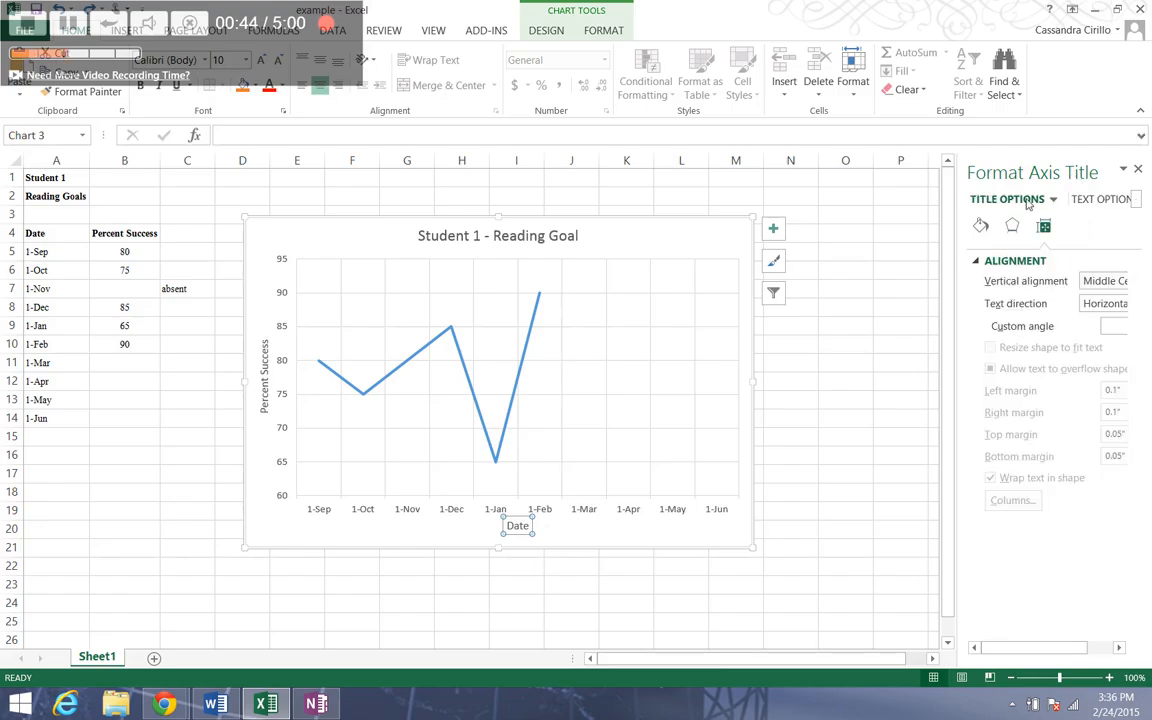
{"action": "left_click", "coordinate": [531, 362]}
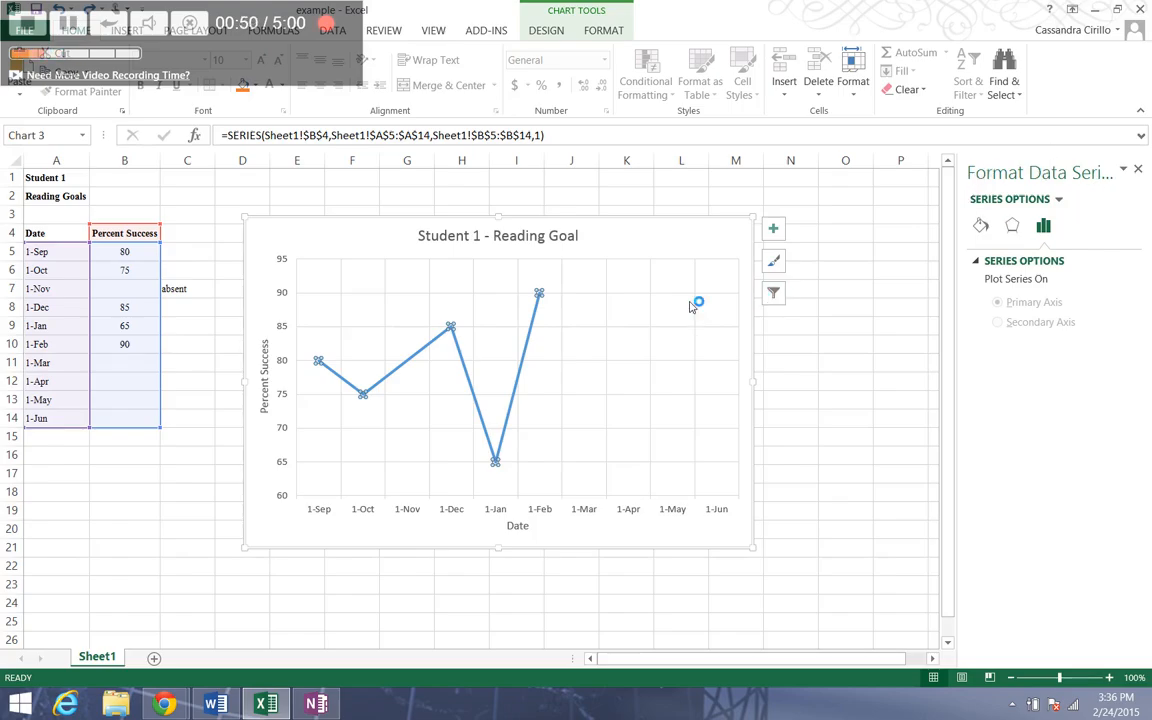
{"action": "left_click", "coordinate": [621, 266]}
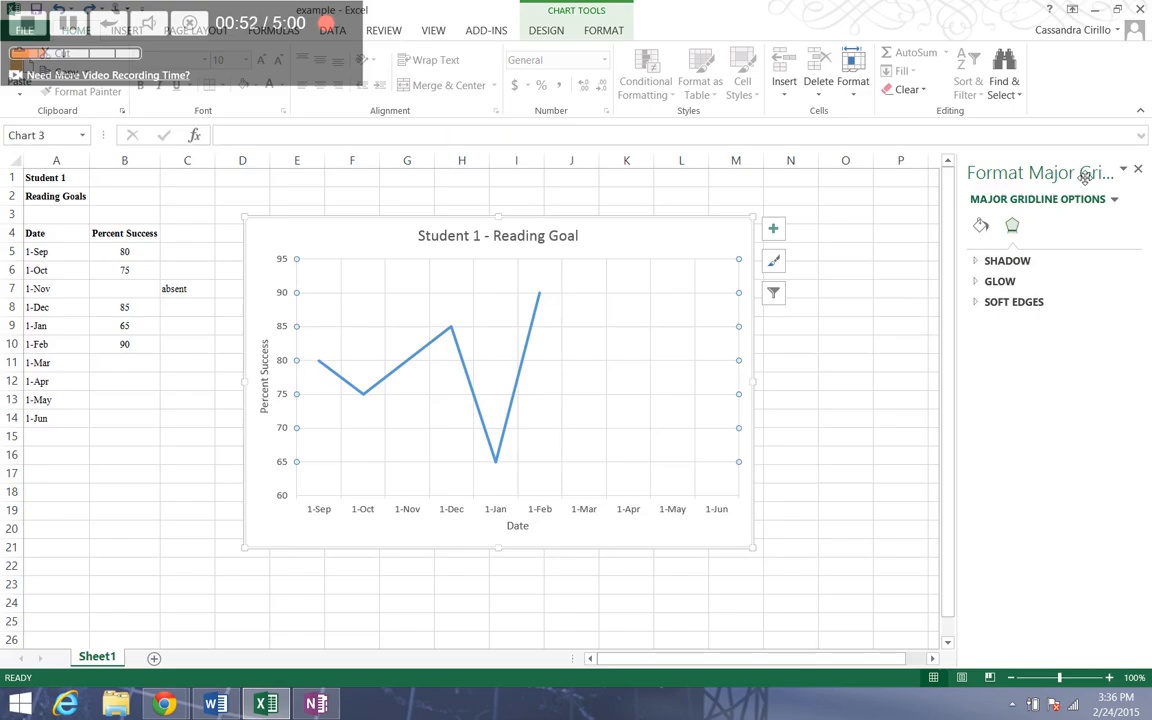
- Reopen the vertical axis formatting and review its fill and line, effects, size and axis option categories, ending on the axis options
{"action": "left_click", "coordinate": [285, 364]}
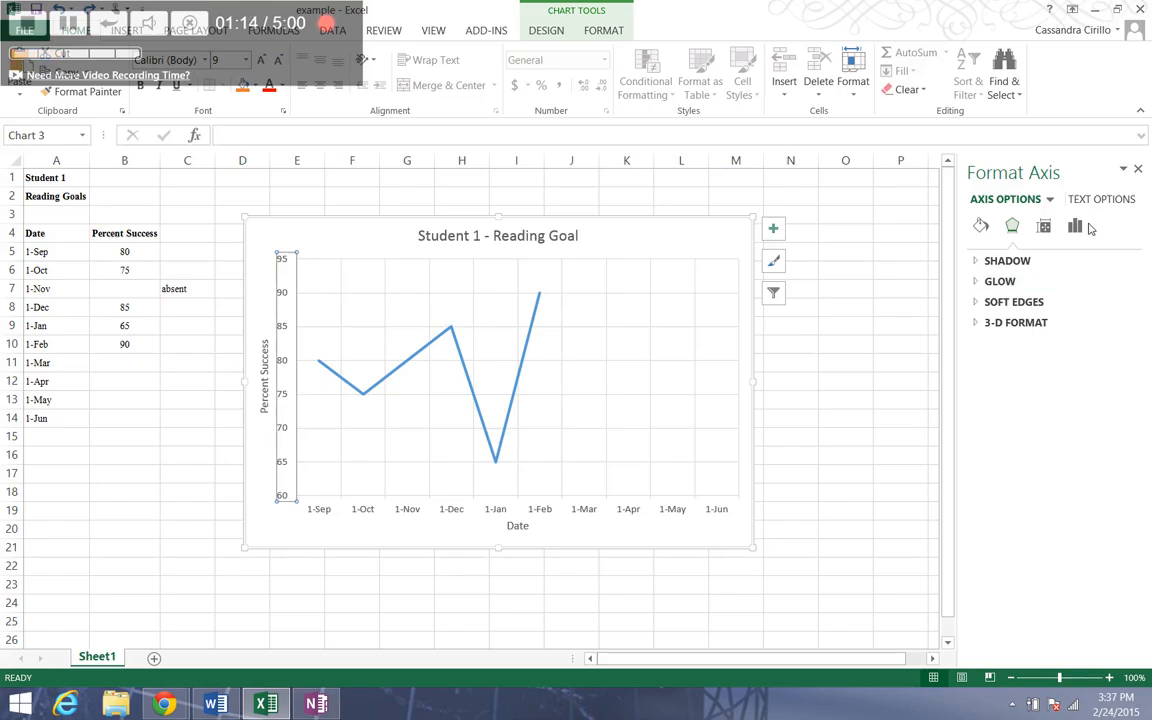
{"action": "right_click", "coordinate": [281, 366]}
{"action": "left_click", "coordinate": [318, 539]}
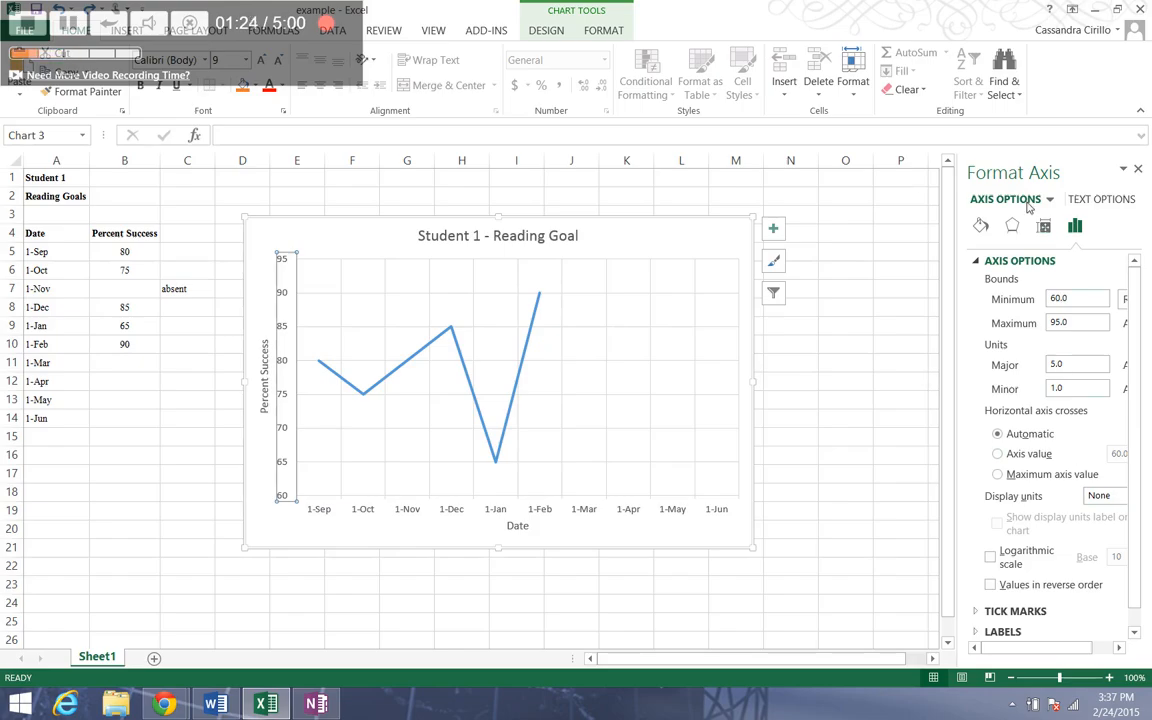
{"action": "left_click", "coordinate": [981, 226]}
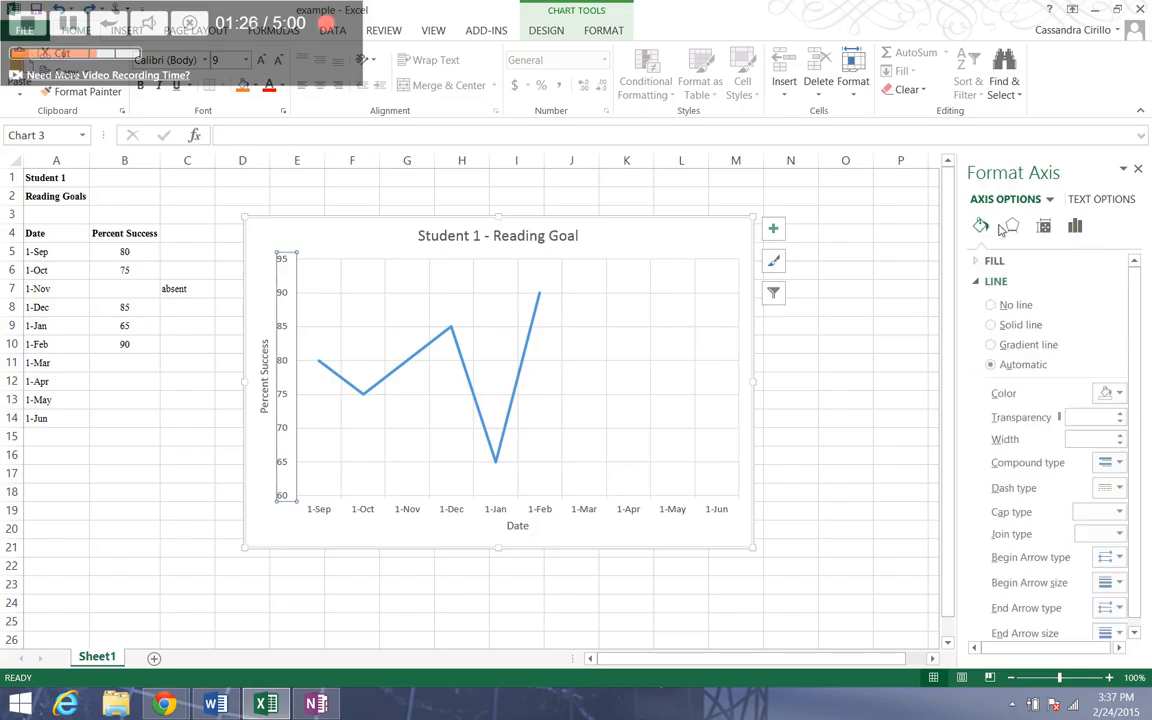
{"action": "left_click", "coordinate": [1012, 226]}
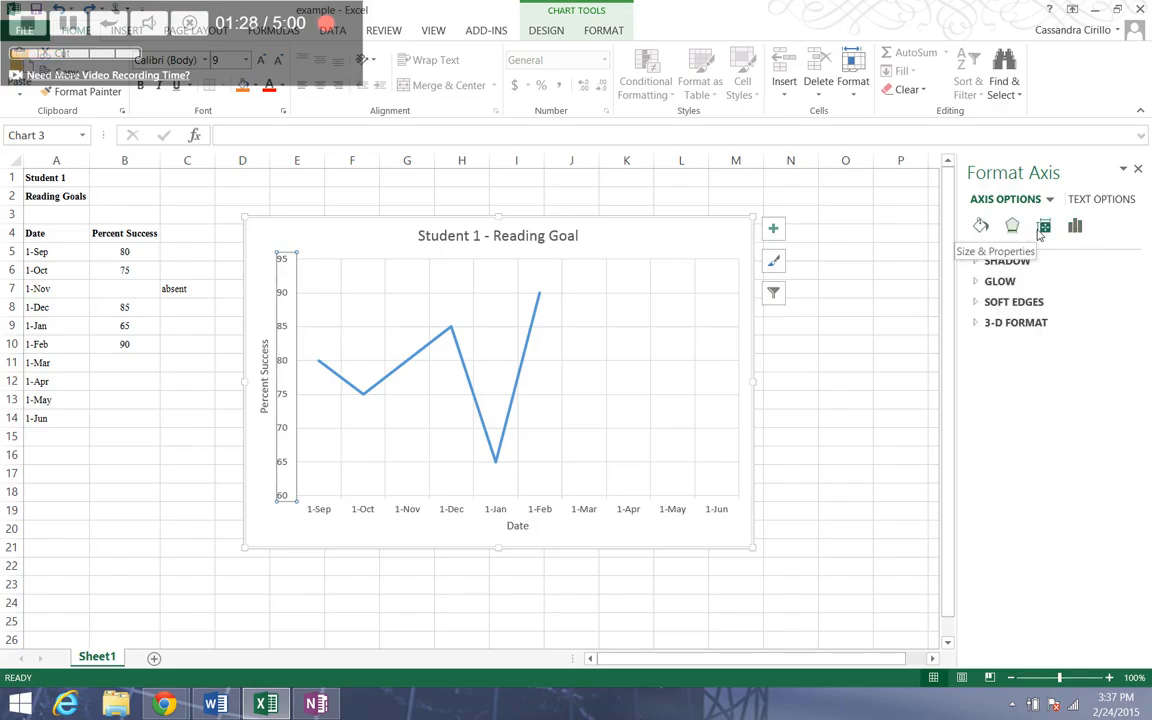
{"action": "left_click", "coordinate": [1042, 229]}
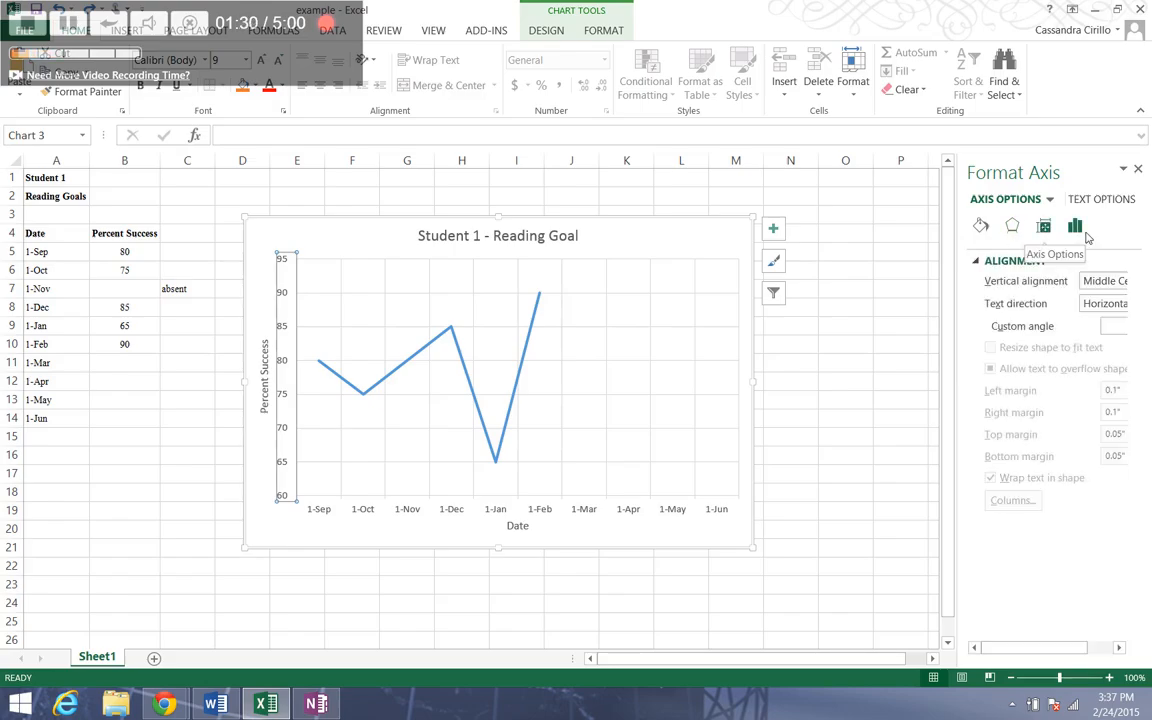
{"action": "left_click", "coordinate": [1080, 232]}
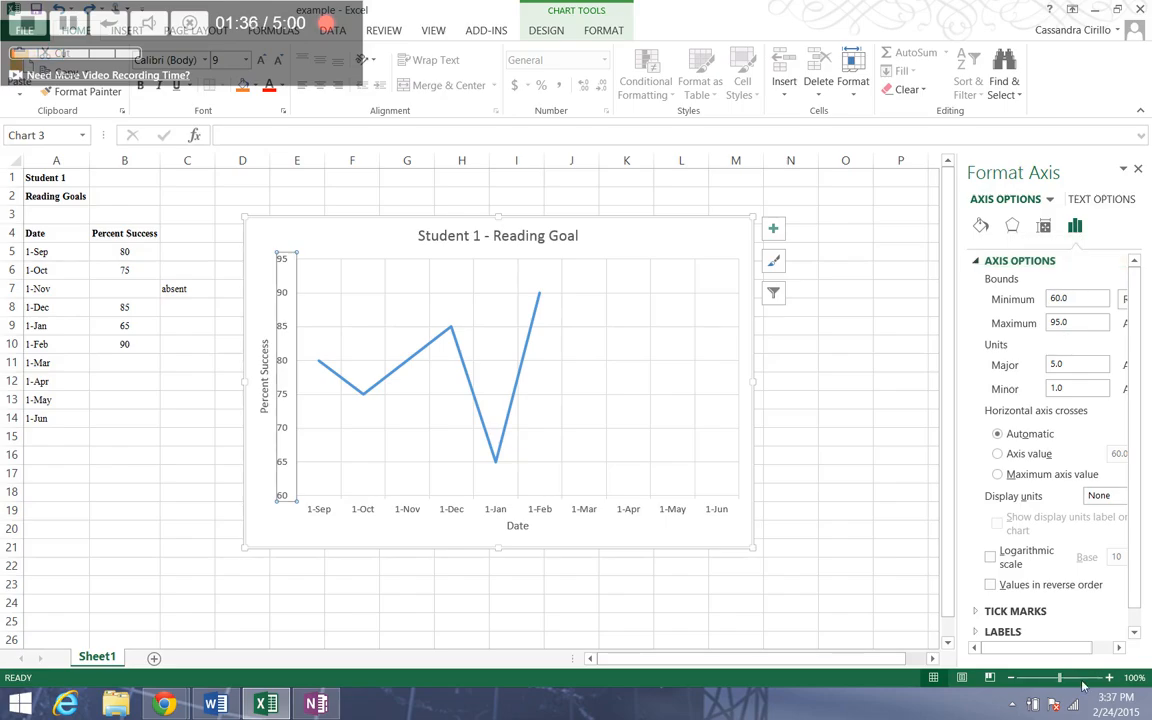
- Set the vertical axis bounds to a minimum of 0 and a maximum of 100
{"action": "mouse_move", "coordinate": [1069, 663]}
{"action": "left_mouse_down"}
{"action": "mouse_move", "coordinate": [1088, 663]}
{"action": "mouse_move", "coordinate": [1050, 650]}
{"action": "left_mouse_up"}
{"action": "left_click_drag", "start_coordinate": [1041, 650], "coordinate": [1060, 650]}
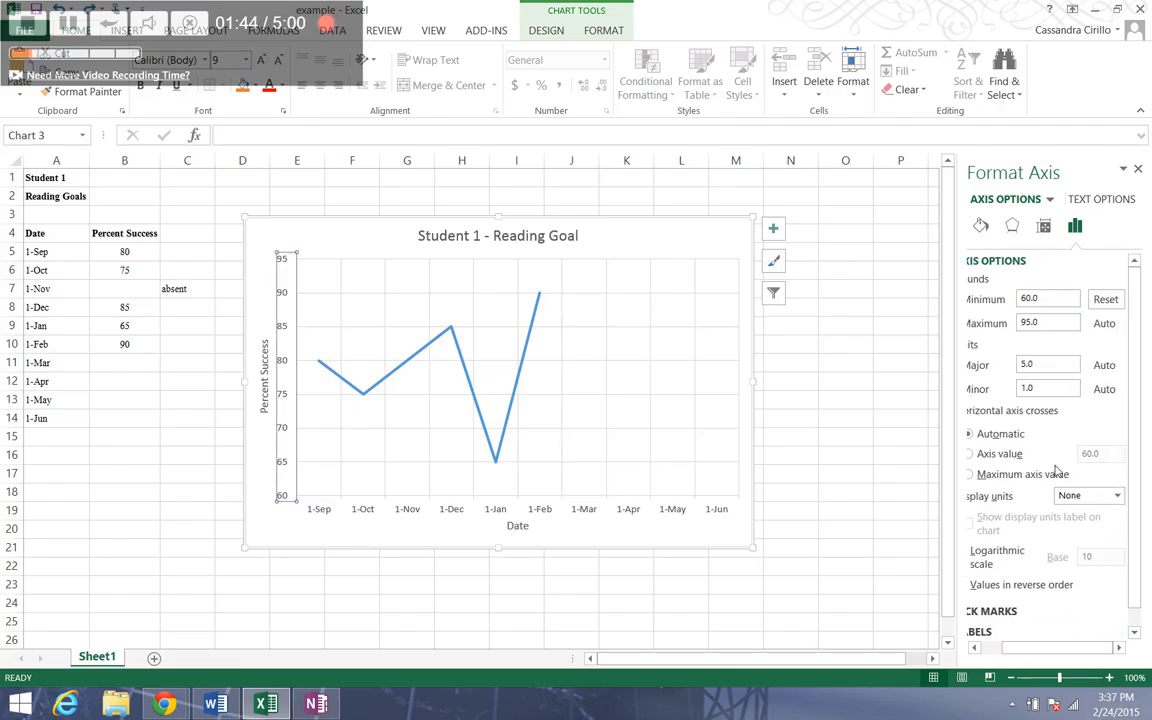
{"action": "double_click", "coordinate": [1029, 299]}
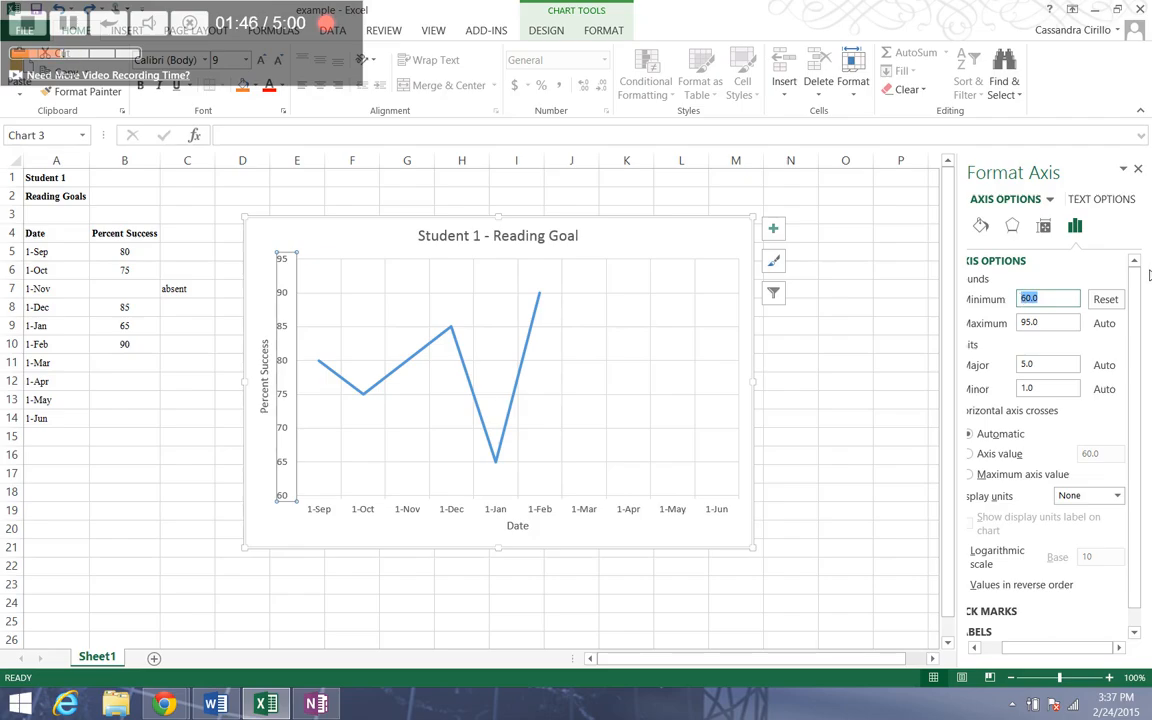
{"action": "type", "text": "0"}
{"action": "left_click", "coordinate": [1045, 322]}
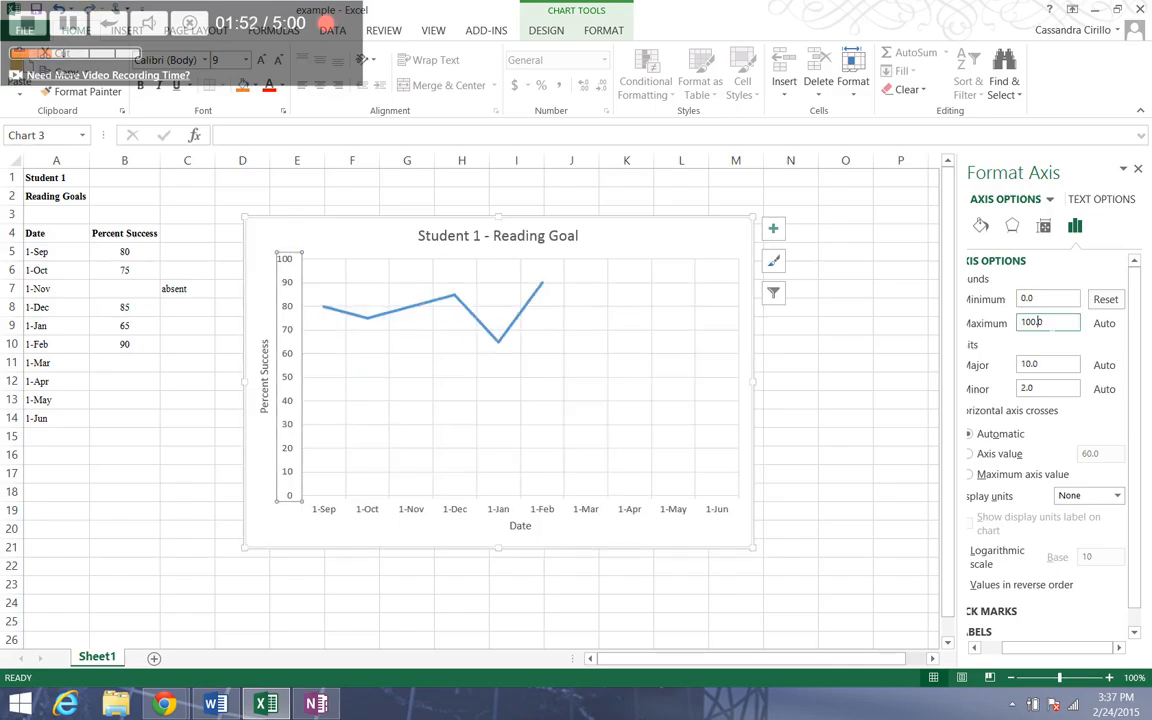
{"action": "key", "text": "BackSpace"}
{"action": "left_click", "coordinate": [284, 358]}
{"action": "left_click", "coordinate": [284, 358]}
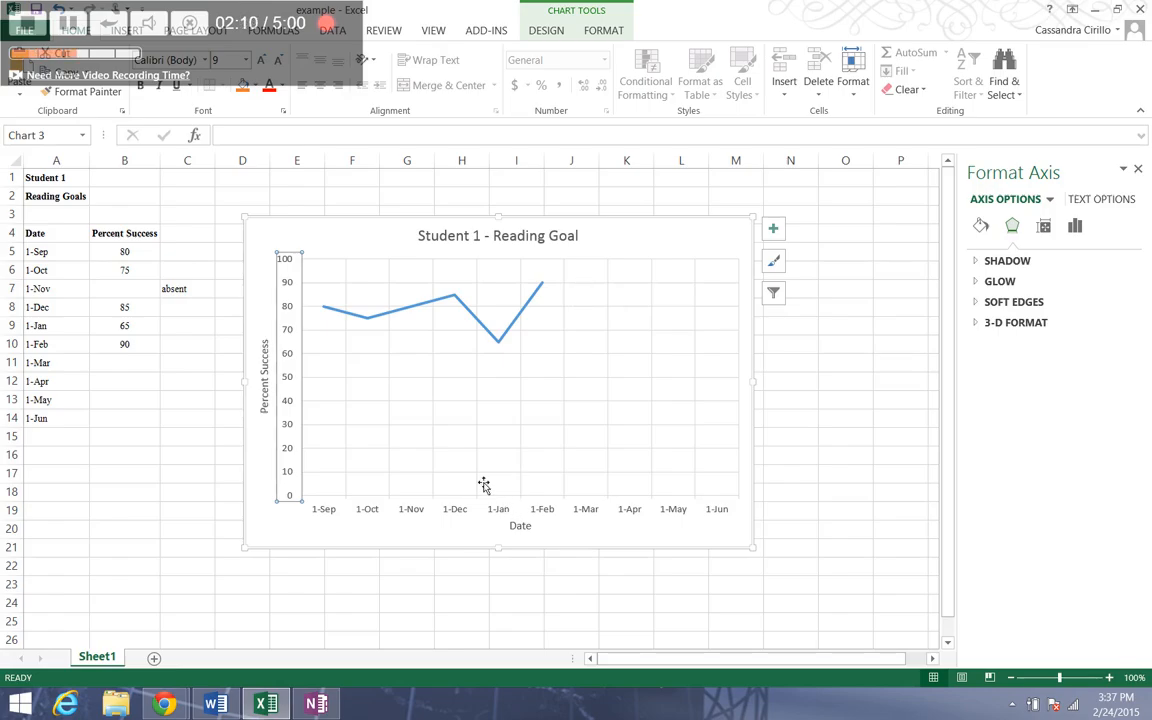
- Replace the second date in cell A6 with 9/8/2014
{"action": "left_click", "coordinate": [38, 258]}
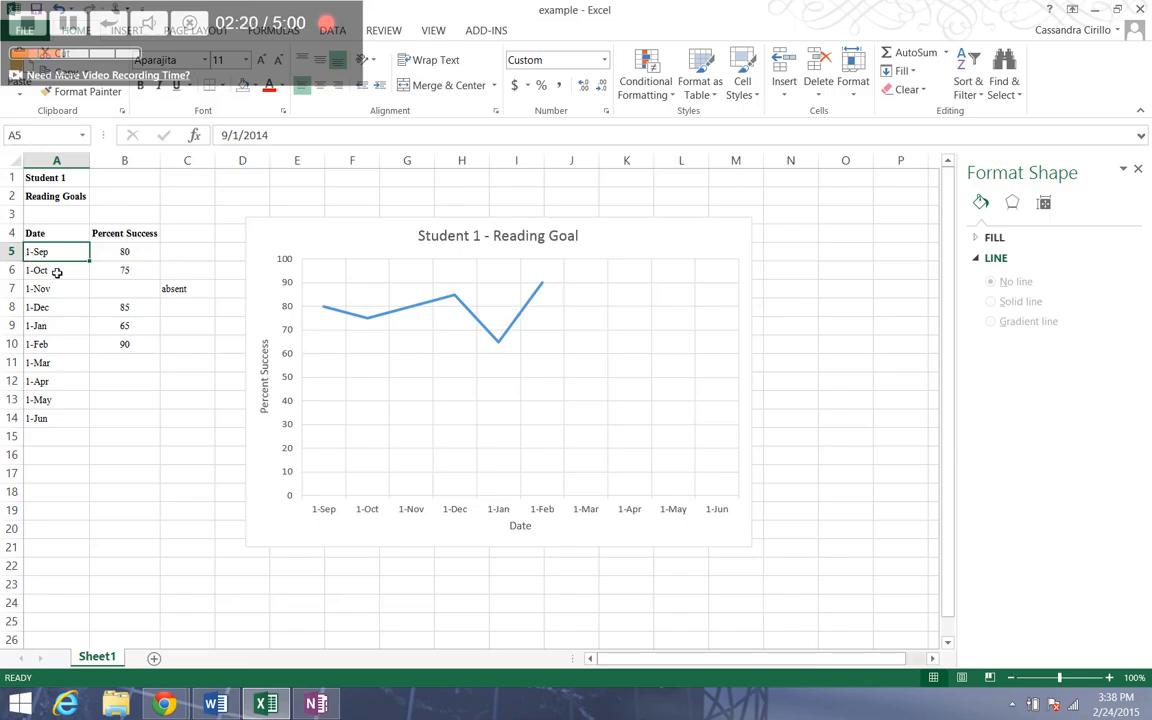
{"action": "key", "text": "Down"}
{"action": "left_click_drag", "start_coordinate": [277, 136], "coordinate": [166, 142]}
{"action": "type", "text": "9/"}
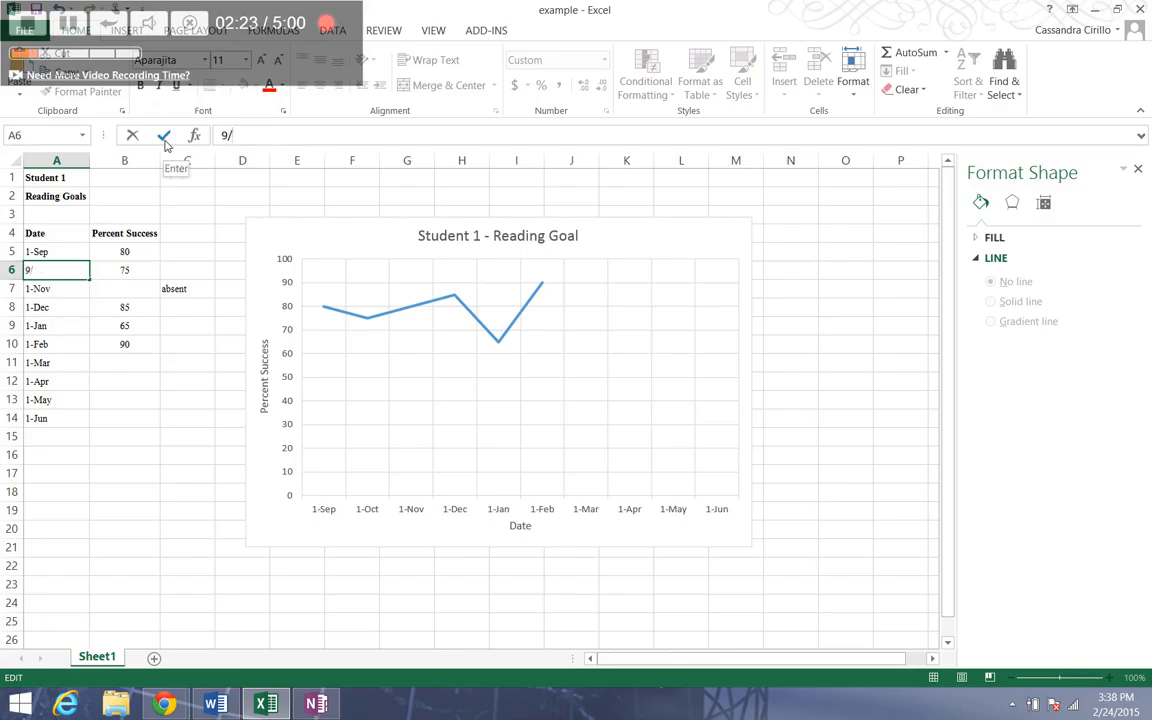
{"action": "type", "text": "8/2014"}
{"action": "key", "text": "Return"}
- Extend the weekly date series from A5:A6 down through row 22, ending at 29-Dec
{"action": "left_click", "coordinate": [74, 257]}
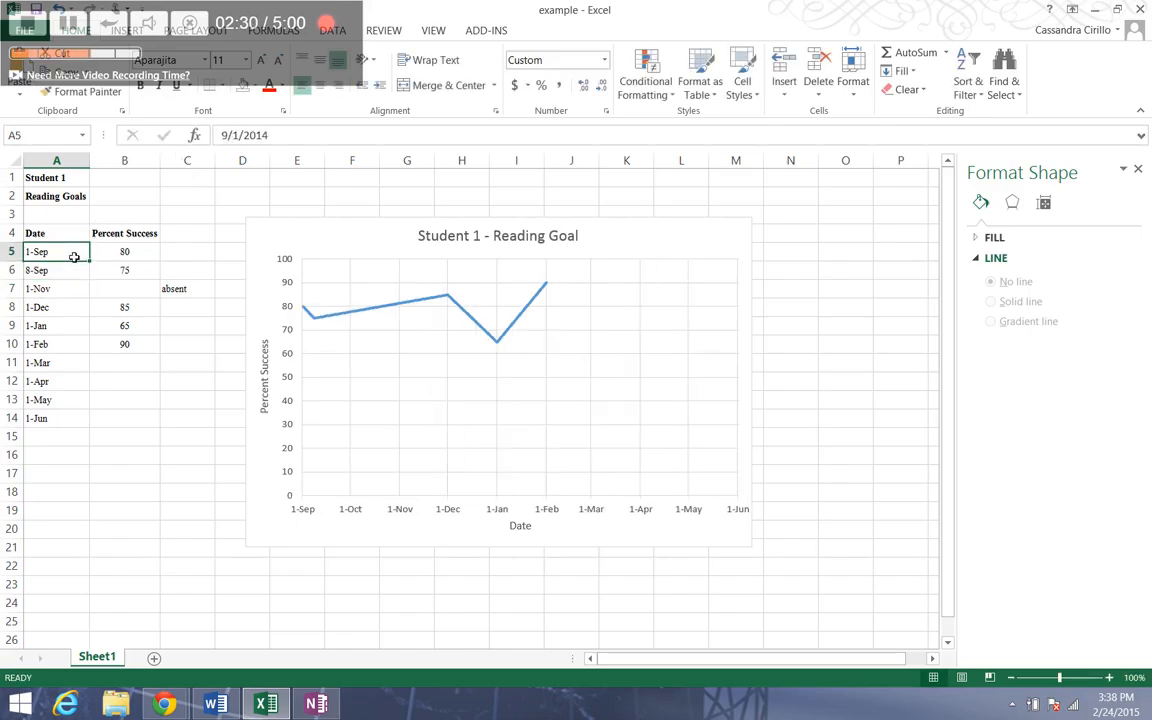
{"action": "left_click_drag", "start_coordinate": [74, 257], "coordinate": [97, 287]}
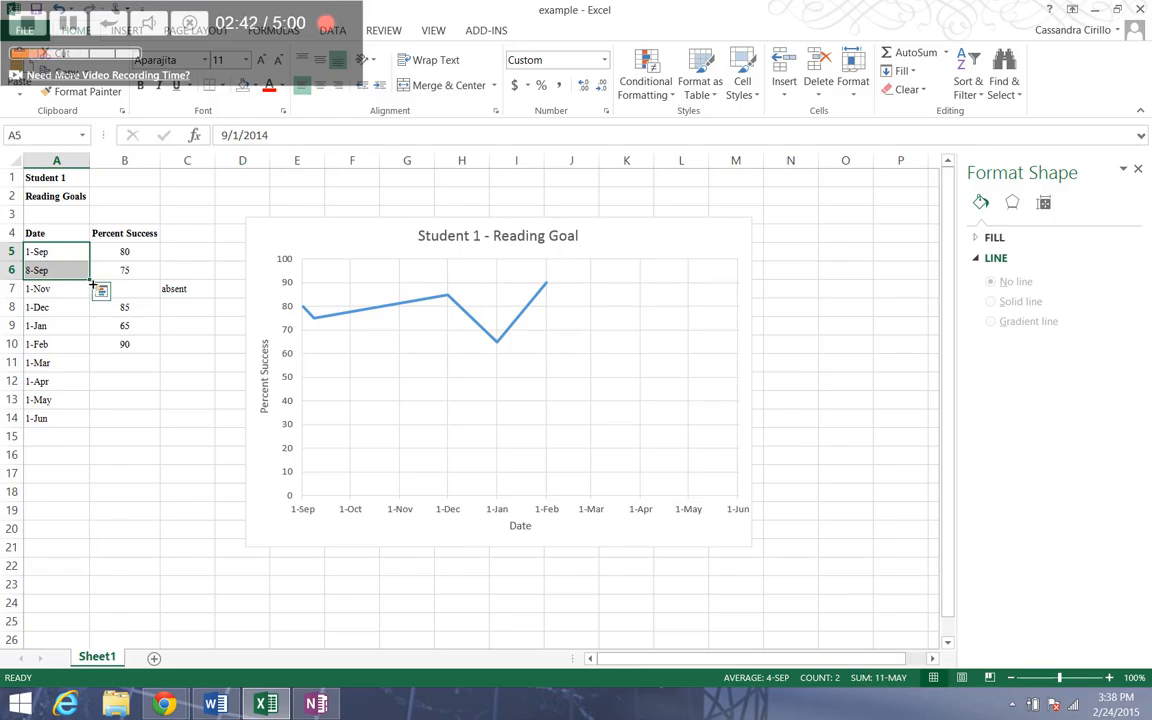
{"action": "left_click_drag", "start_coordinate": [92, 285], "coordinate": [100, 587]}
{"action": "left_click", "coordinate": [133, 499]}
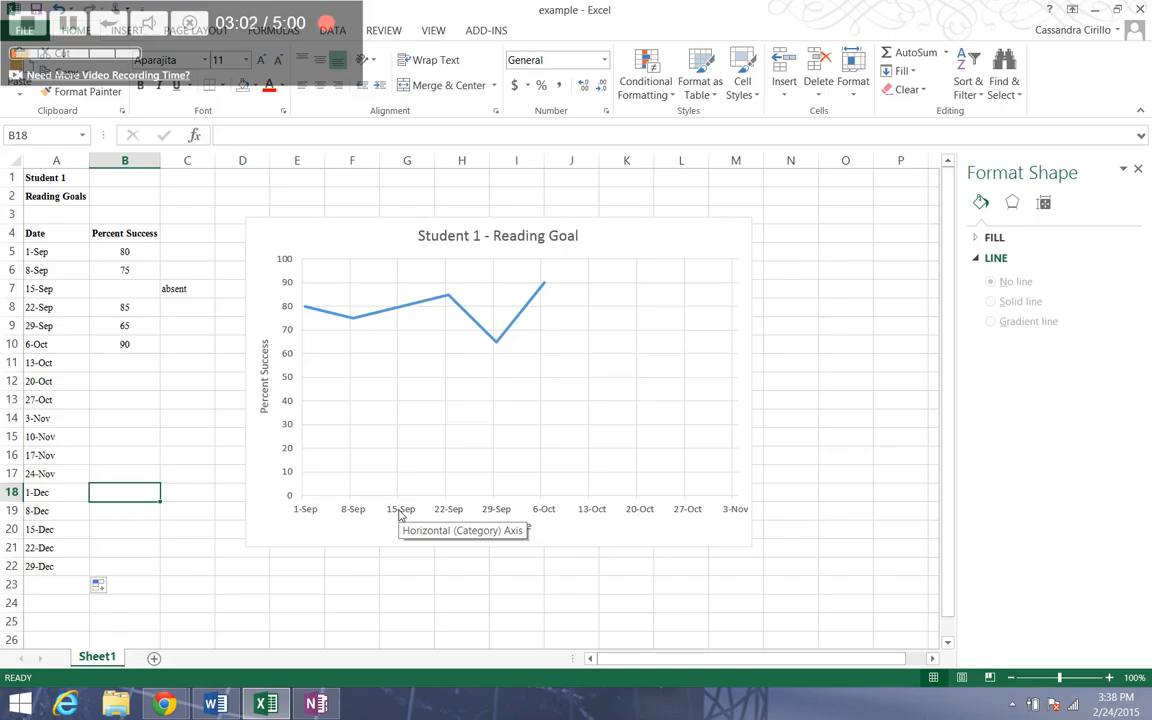
- Extend the chart's date and Percent Success source ranges down to row 22
{"action": "left_click", "coordinate": [420, 309]}
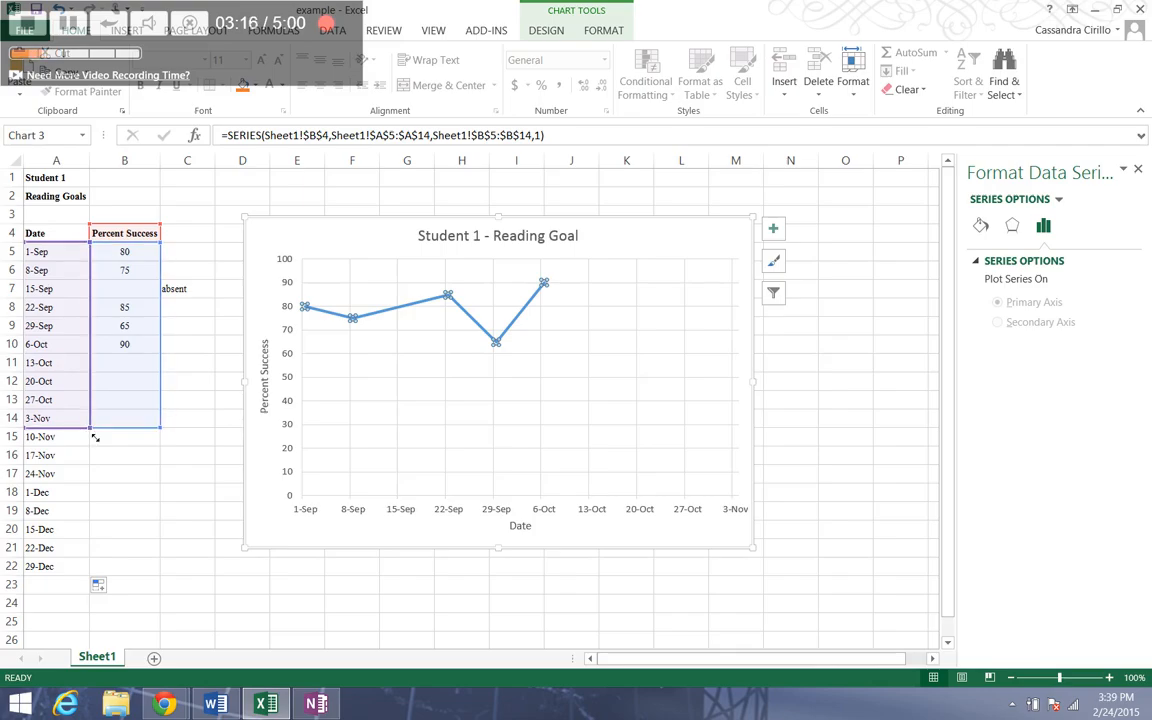
{"action": "left_click_drag", "start_coordinate": [95, 437], "coordinate": [88, 578]}
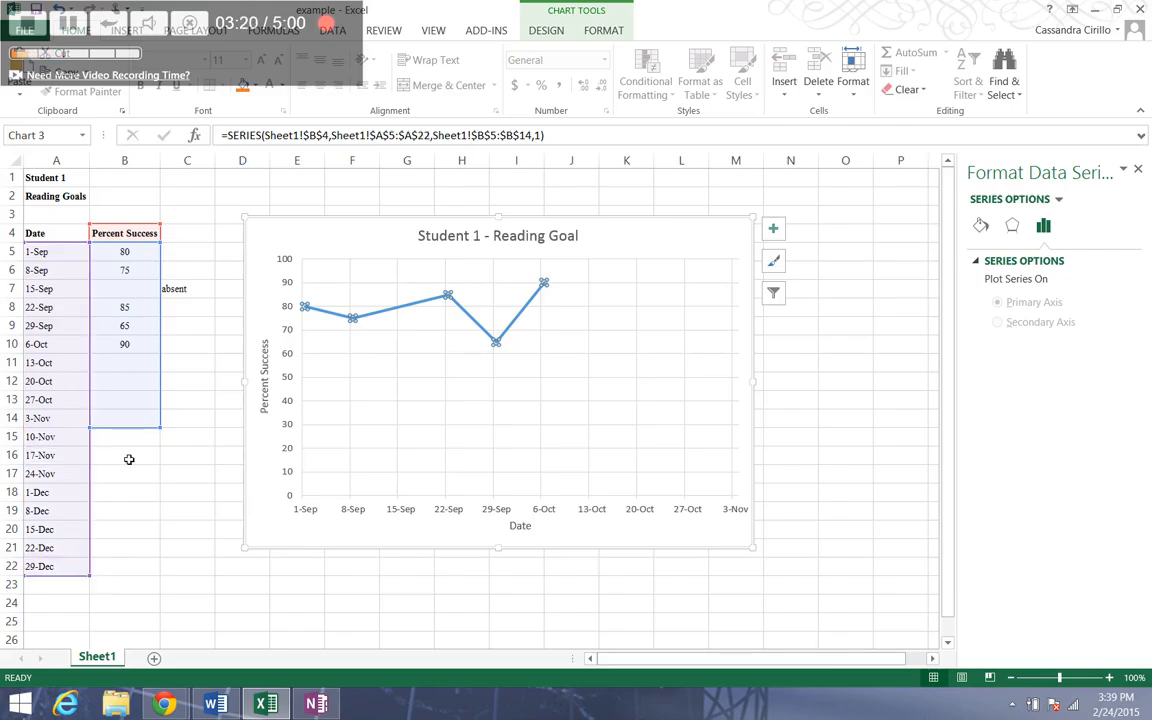
{"action": "left_click_drag", "start_coordinate": [170, 440], "coordinate": [170, 579]}
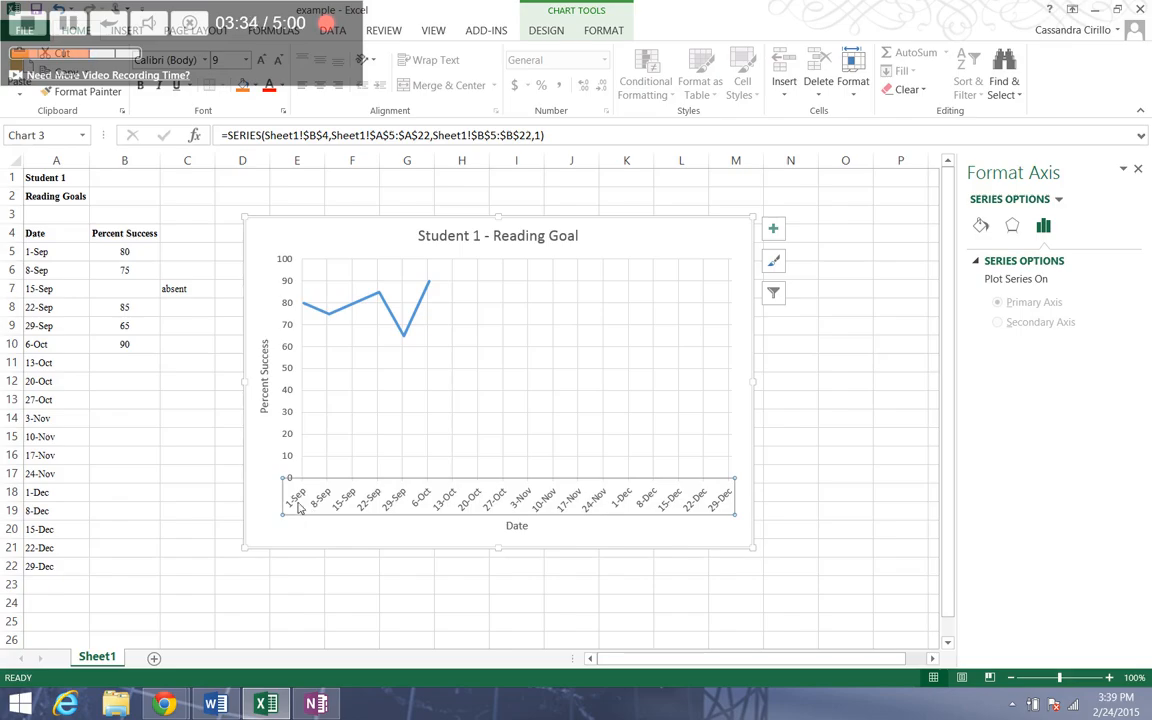
- Change the major unit of the chart's horizontal date axis to Months
{"action": "left_click", "coordinate": [300, 508]}
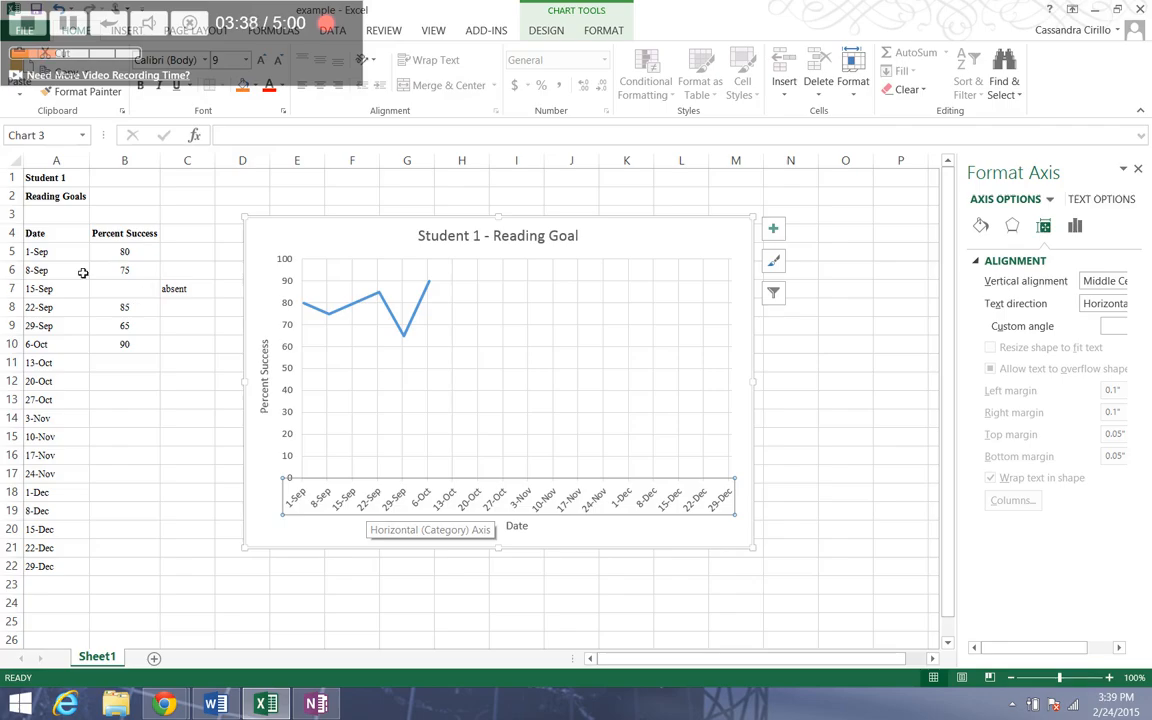
{"action": "left_click_drag", "start_coordinate": [56, 252], "coordinate": [62, 567]}
{"action": "left_click", "coordinate": [131, 553]}
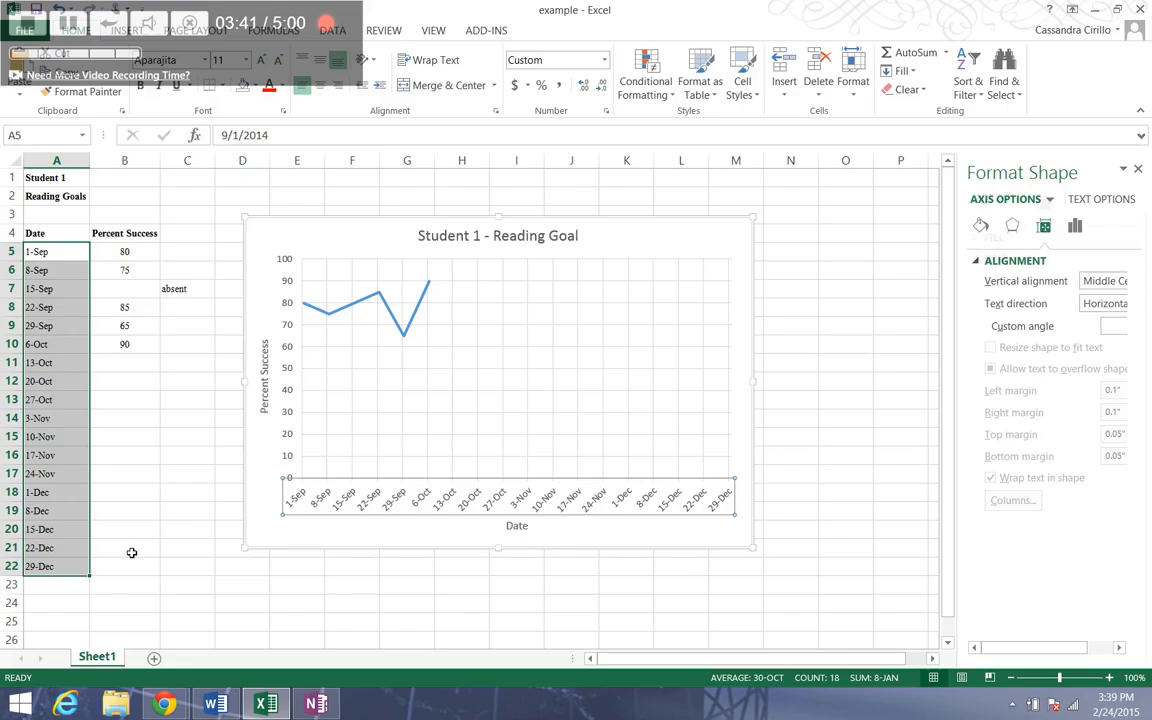
{"action": "left_click", "coordinate": [326, 496]}
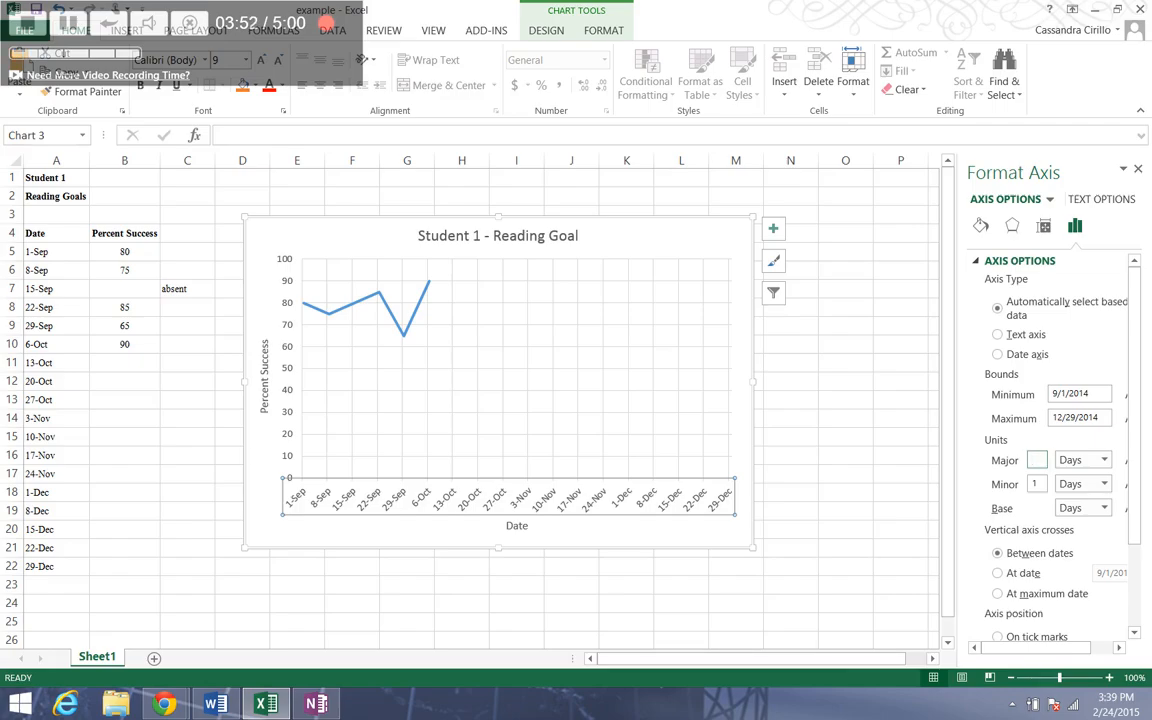
{"action": "left_click", "coordinate": [1098, 460]}
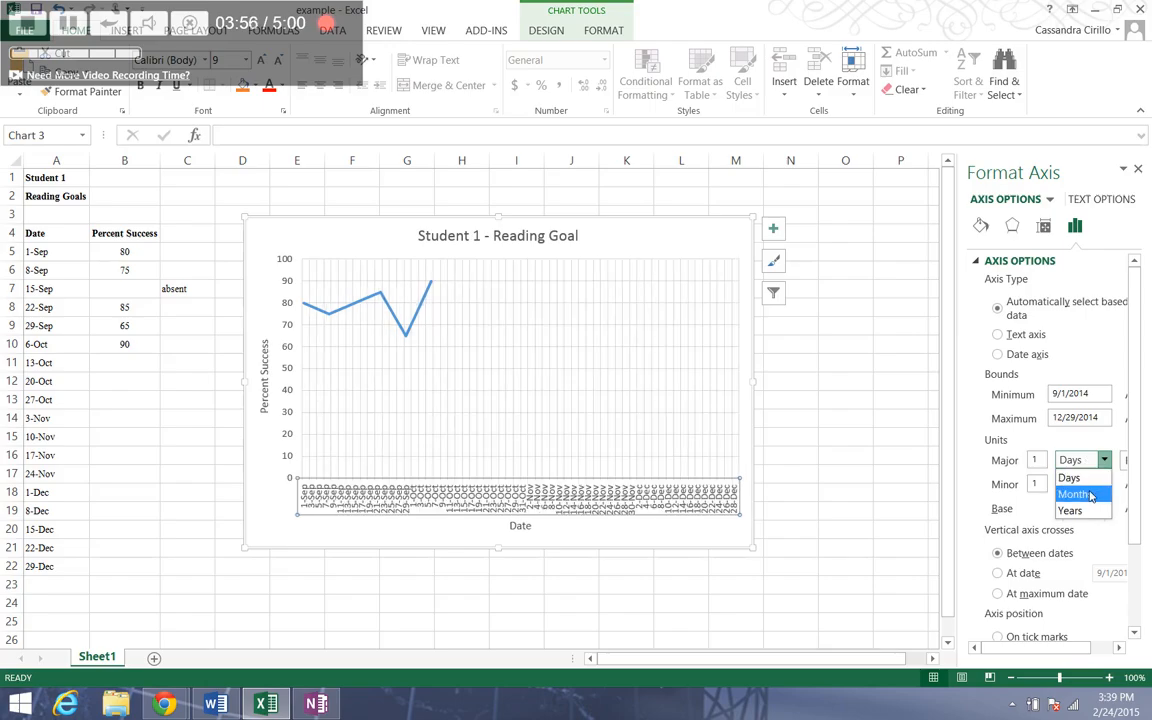
{"action": "left_click", "coordinate": [1092, 495]}
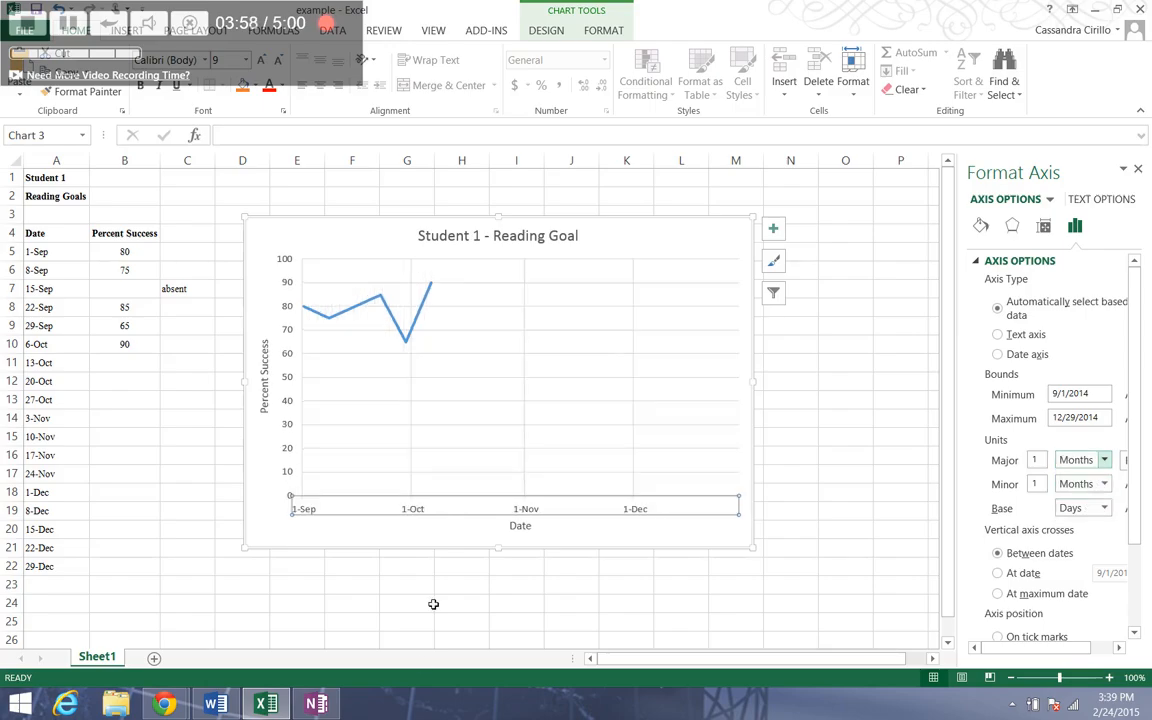
{"action": "left_click", "coordinate": [428, 573]}
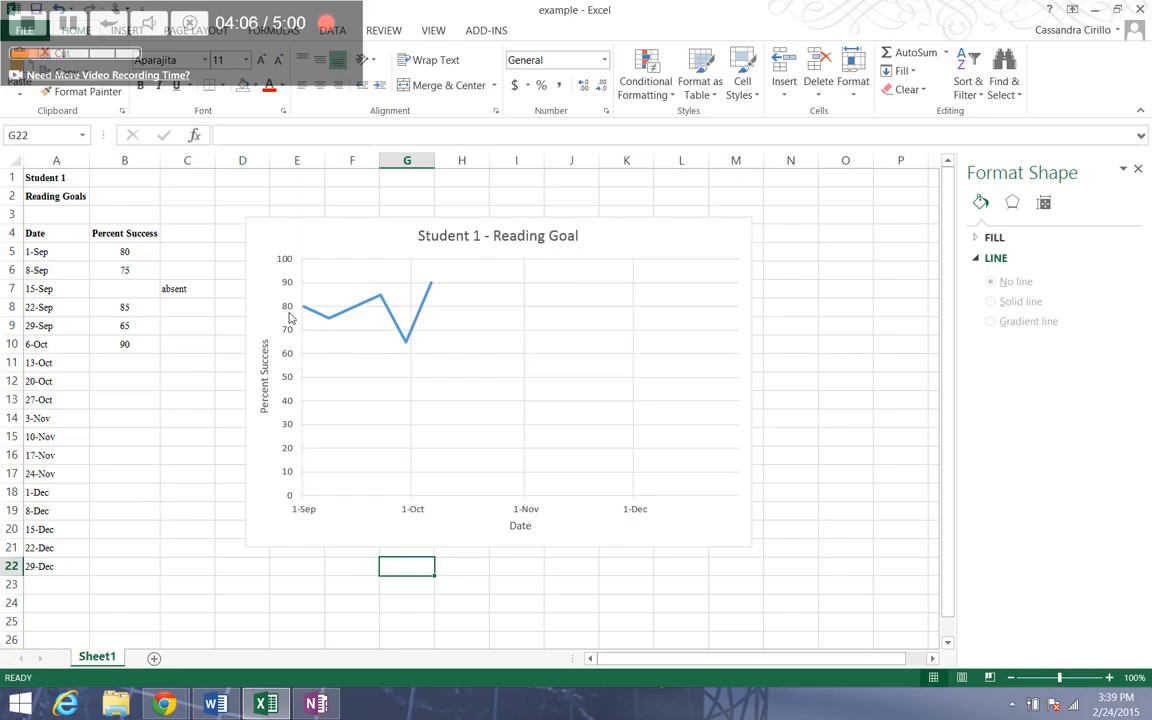
{"action": "mouse_move", "coordinate": [332, 318]}
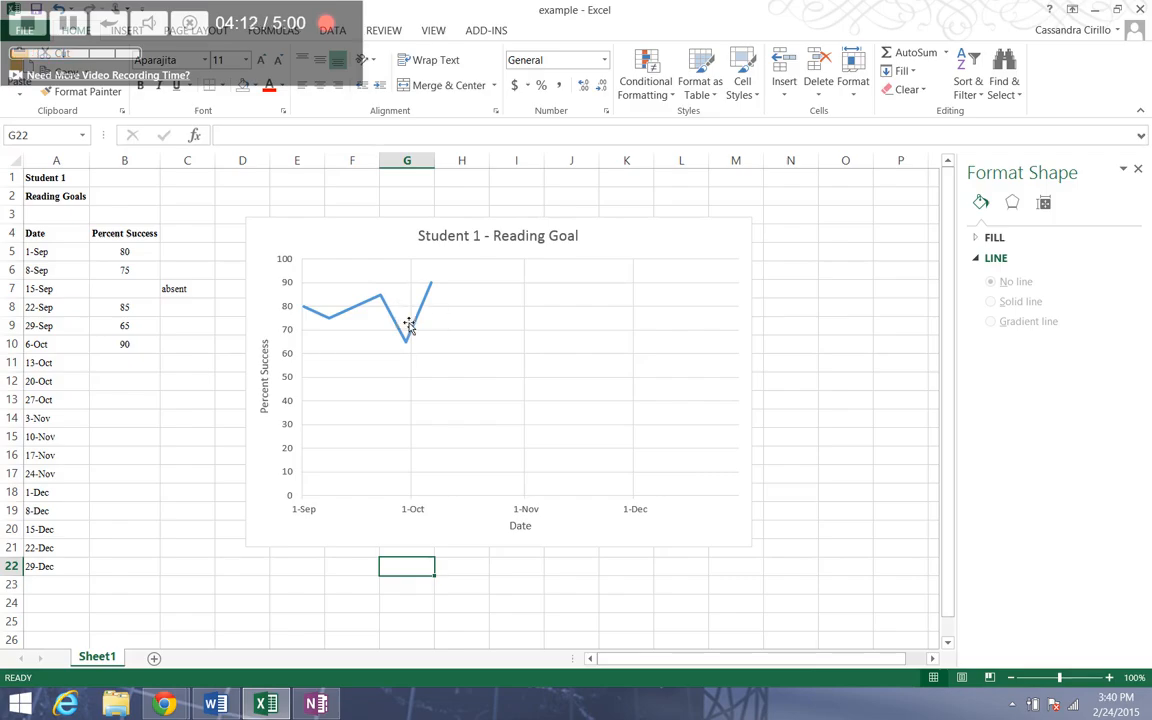
{"action": "left_click", "coordinate": [415, 515]}
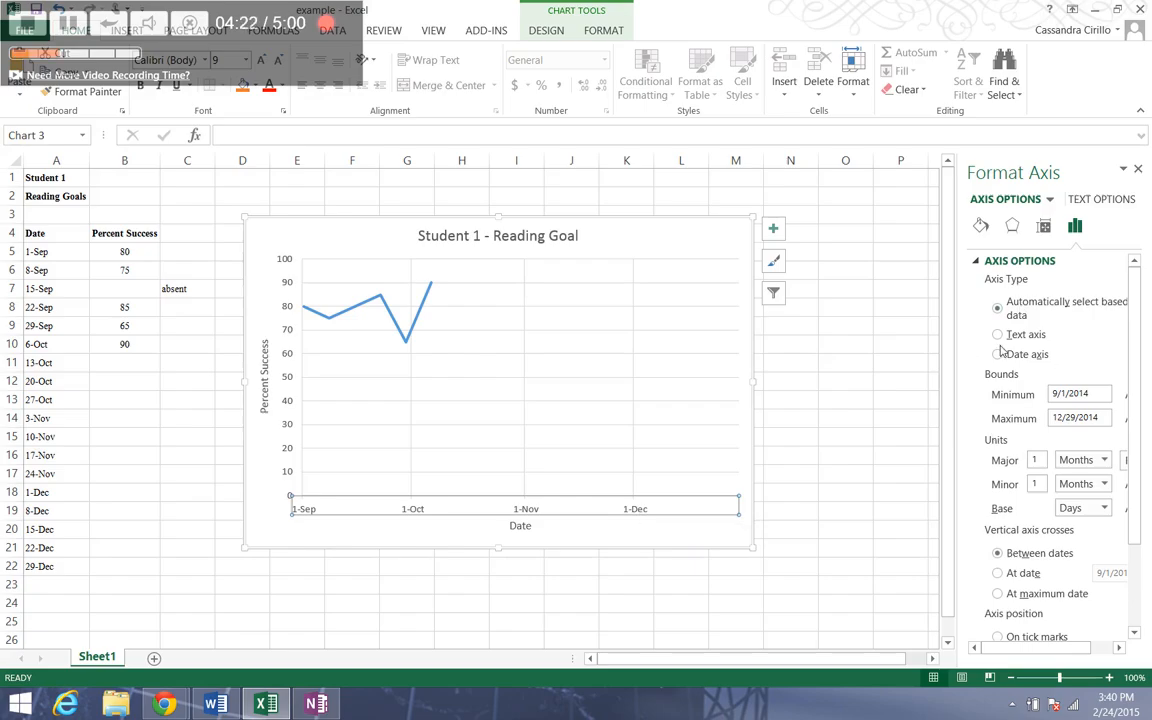
{"action": "right_click", "coordinate": [663, 513]}
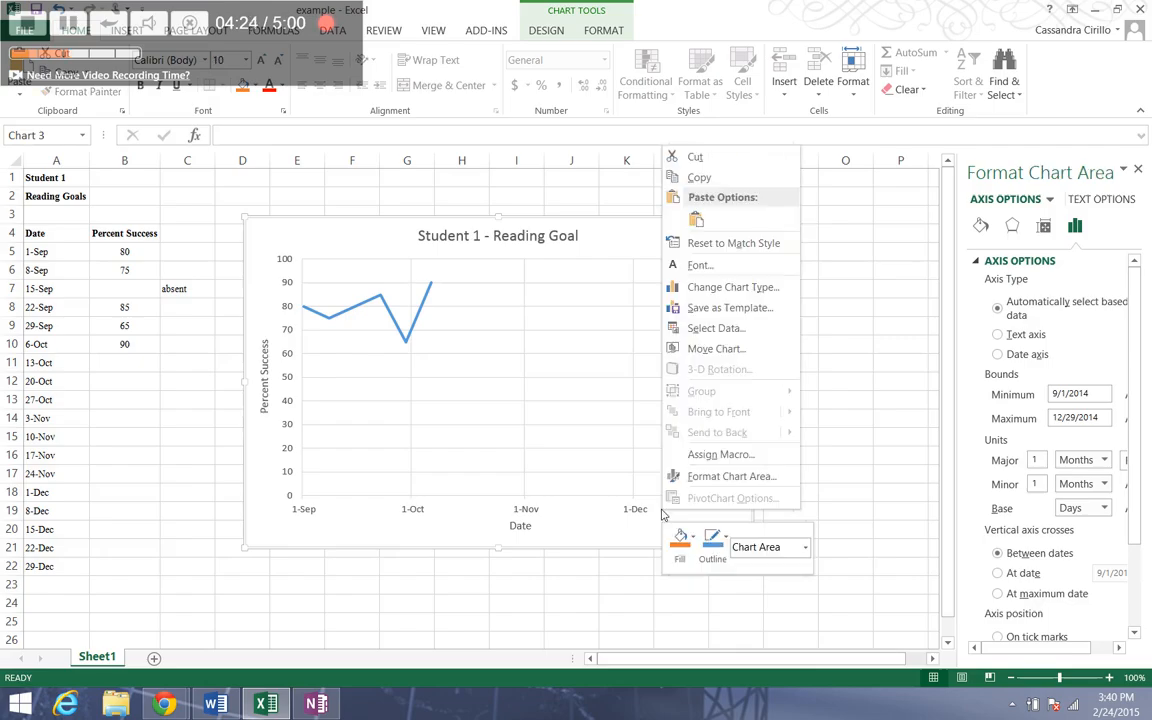
{"action": "left_click", "coordinate": [1137, 172]}
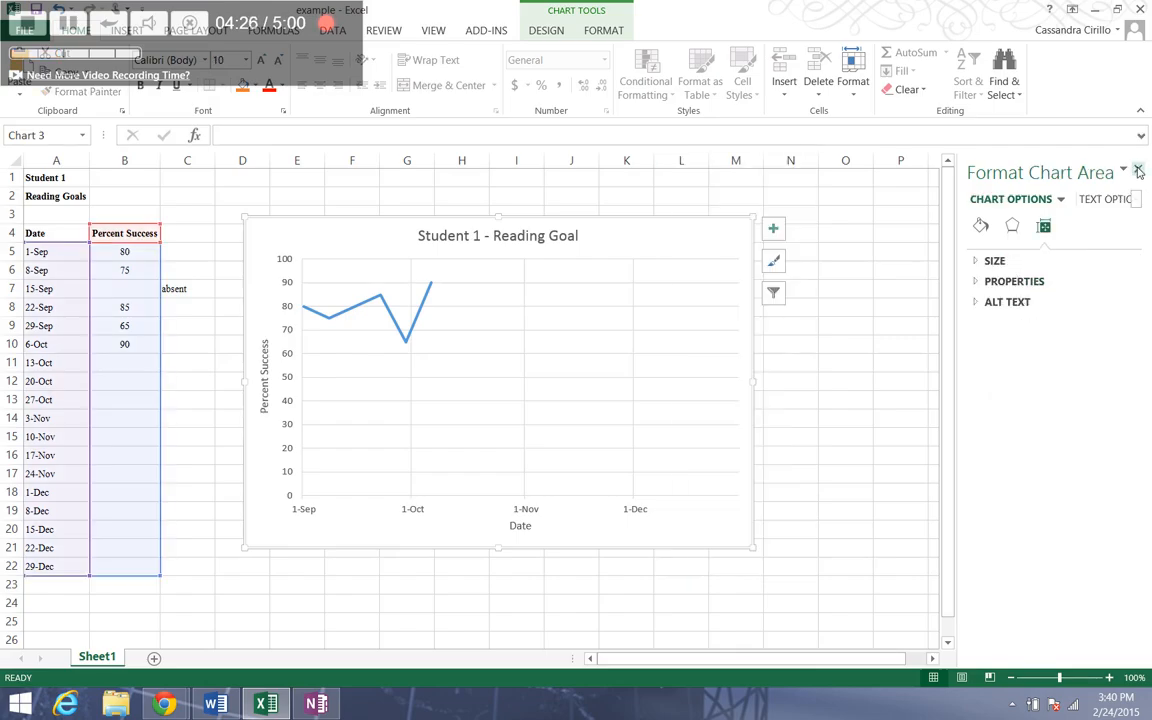
{"action": "left_click", "coordinate": [1136, 171]}
- Change the chart's horizontal date axis type to Text axis, and select the weekly dates in cells A5:A22
{"action": "left_click", "coordinate": [660, 497]}
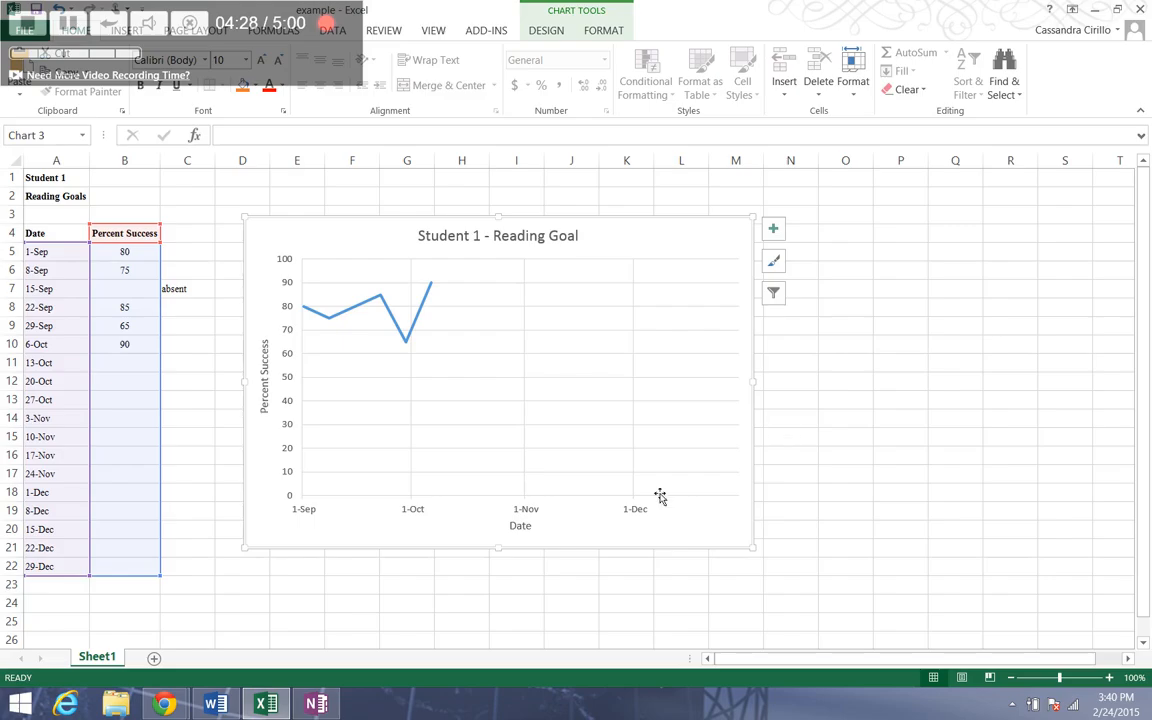
{"action": "left_click", "coordinate": [630, 512]}
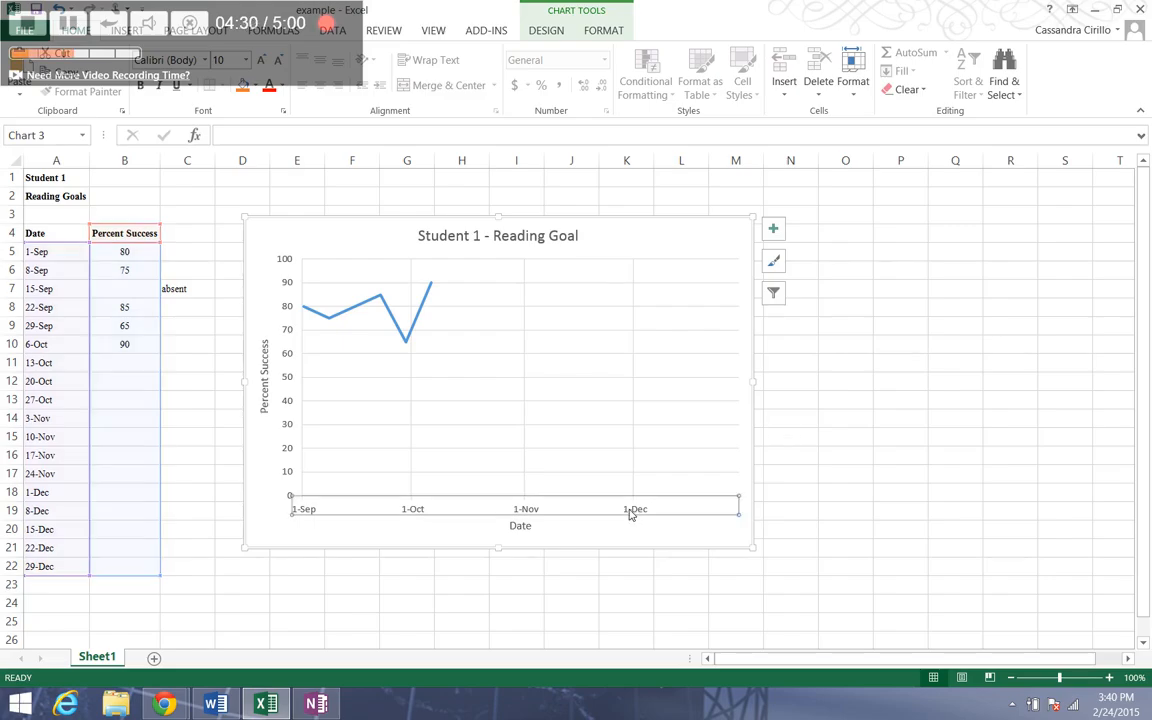
{"action": "right_click", "coordinate": [631, 515]}
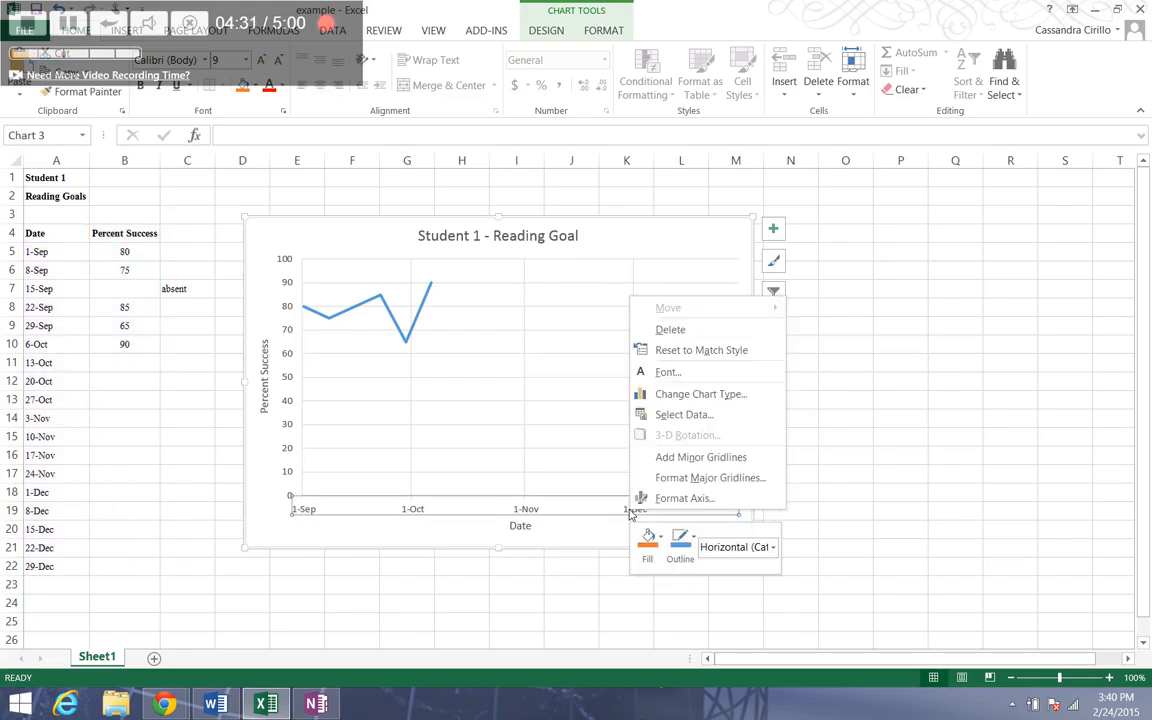
{"action": "left_click", "coordinate": [681, 498]}
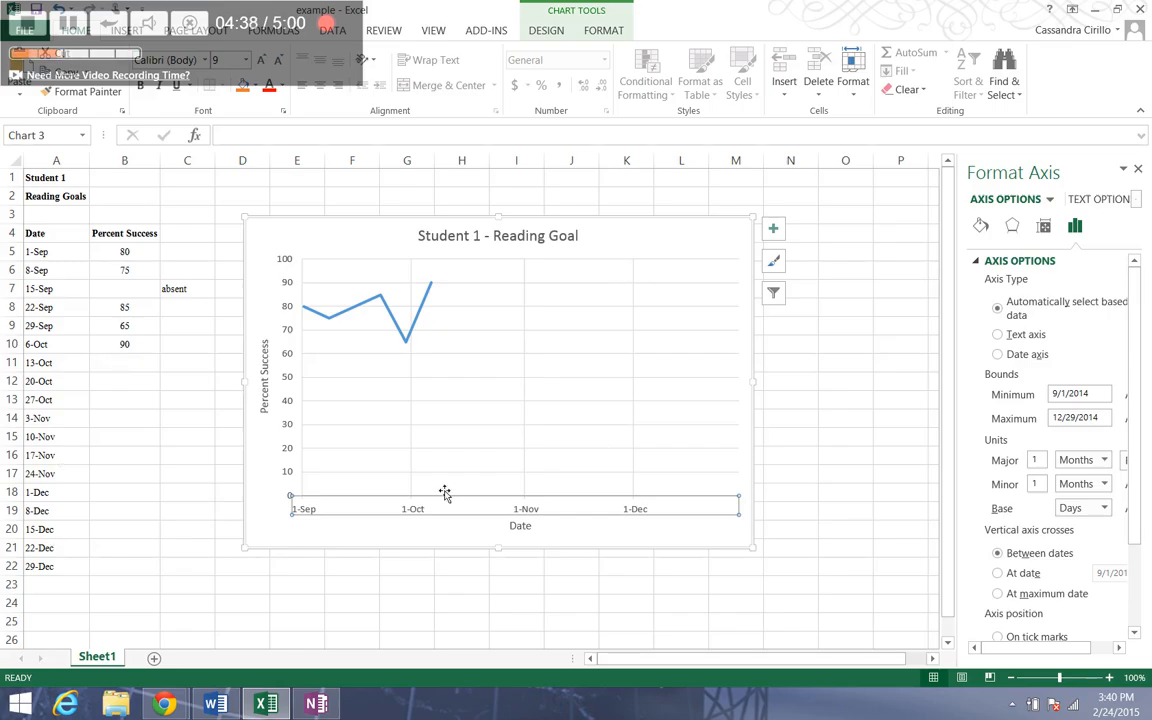
{"action": "left_click", "coordinate": [1027, 342]}
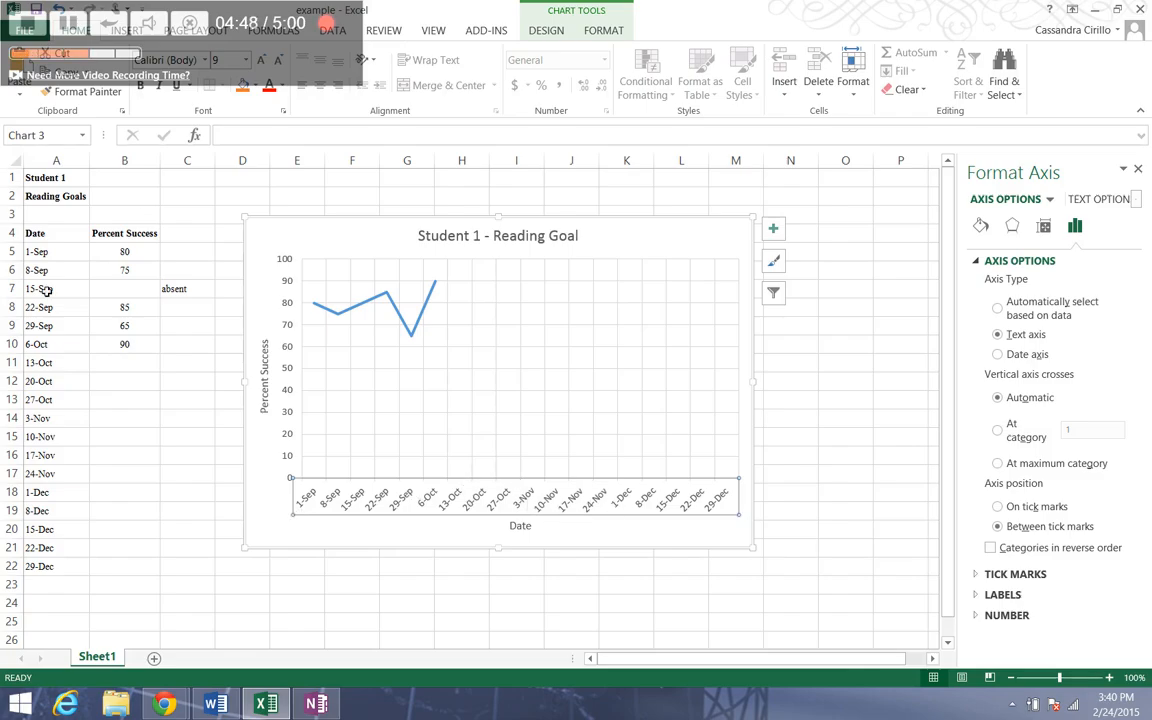
{"action": "left_click_drag", "start_coordinate": [40, 251], "coordinate": [33, 568]}
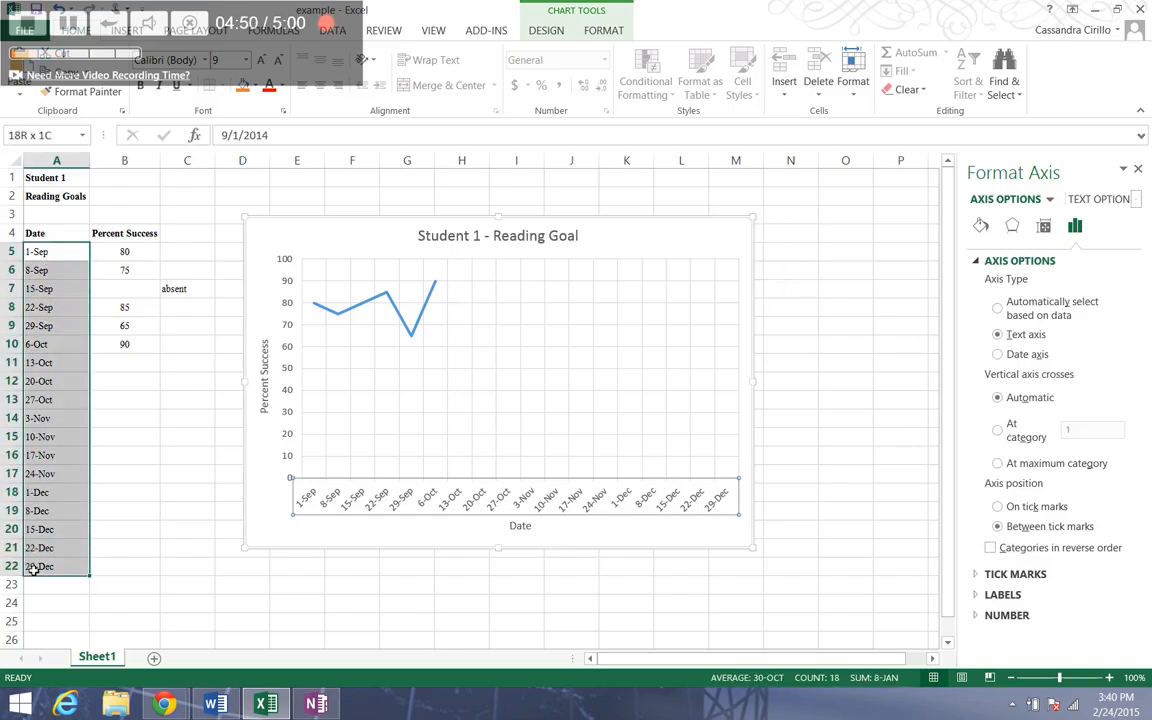